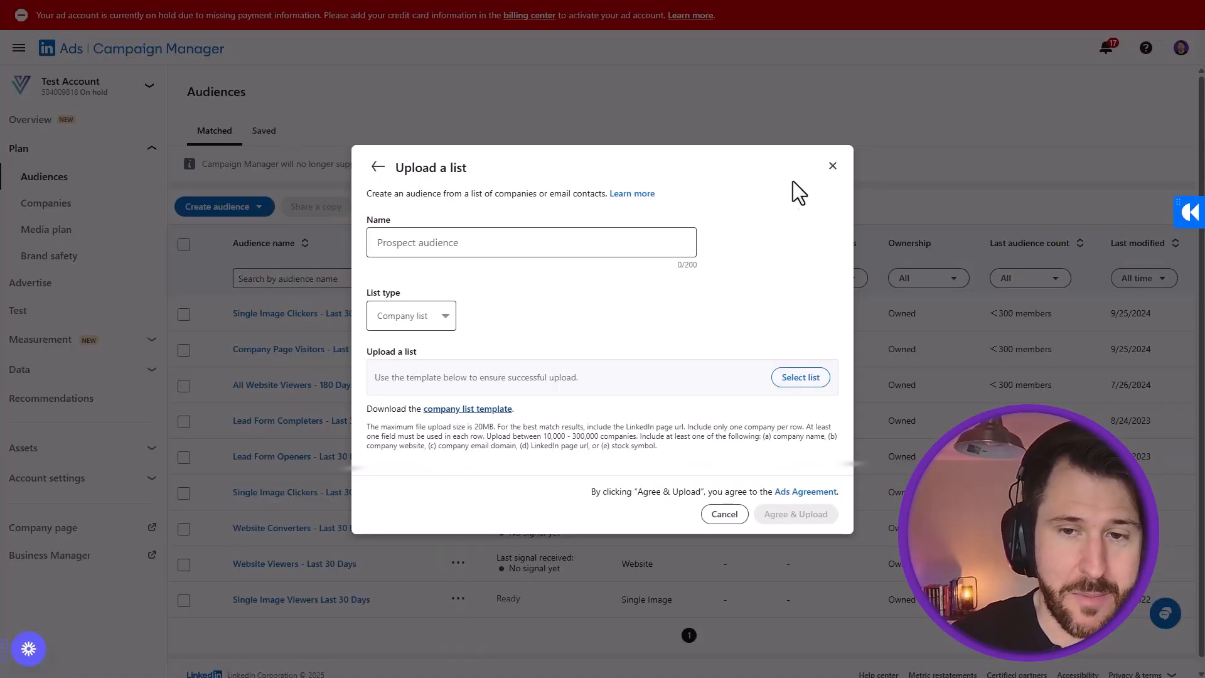
Close the list upload form and open the planning section's Audiences page
left_click(830, 164)
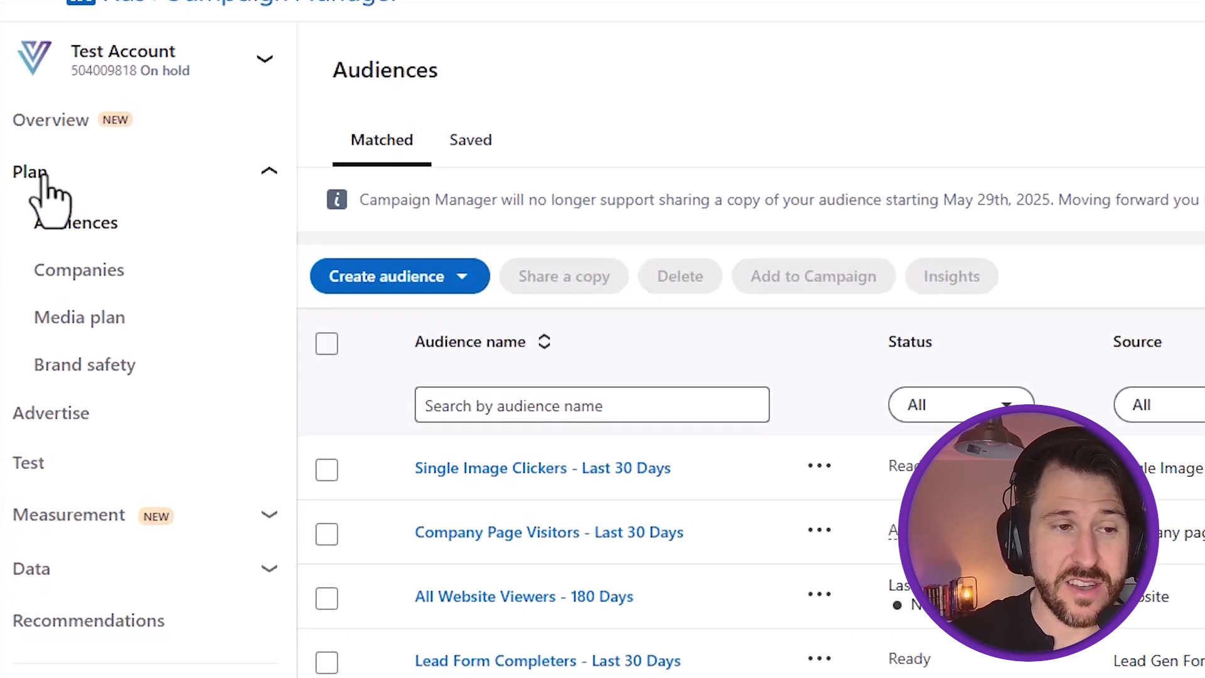
left_click(41, 180)
left_click(88, 185)
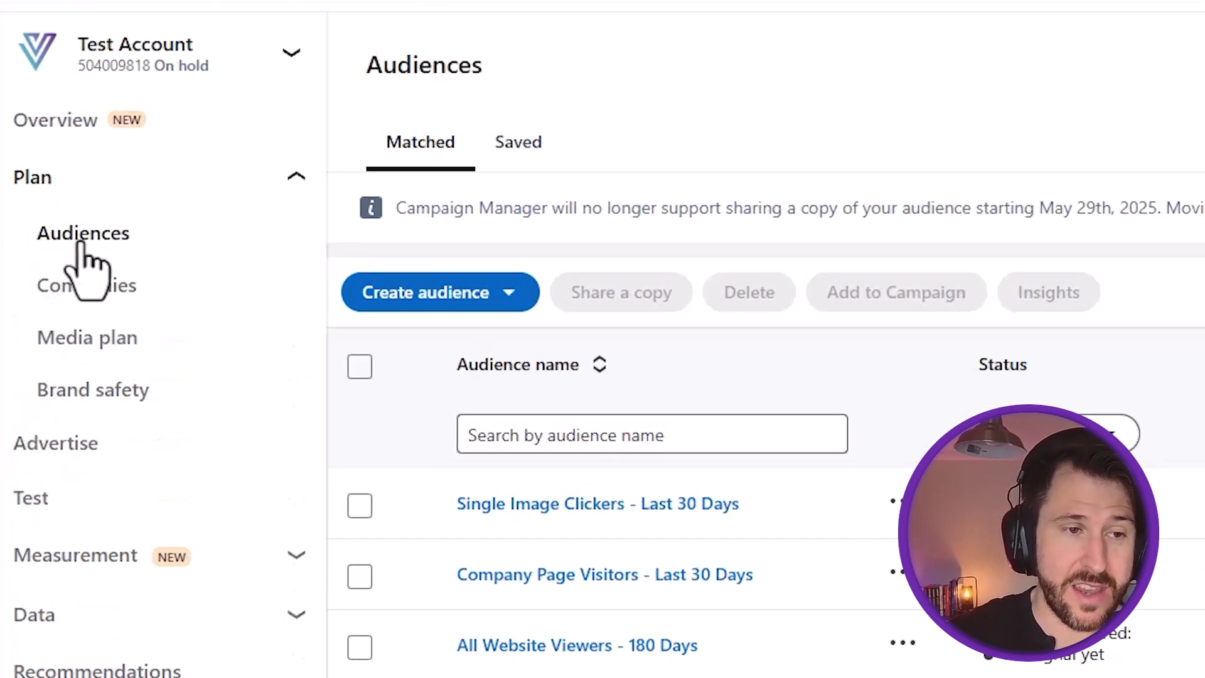
left_click(80, 242)
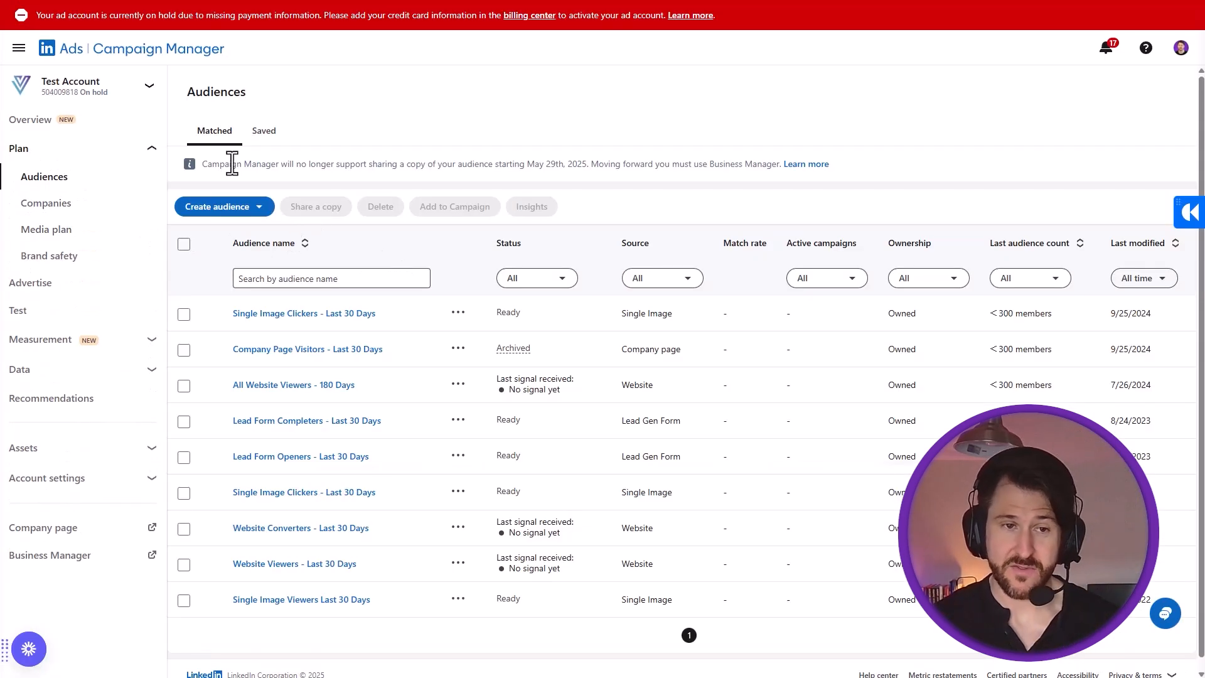
Start a matched audience from the Company / Contact source with the Contact list type, and close the form without uploading
left_click(251, 217)
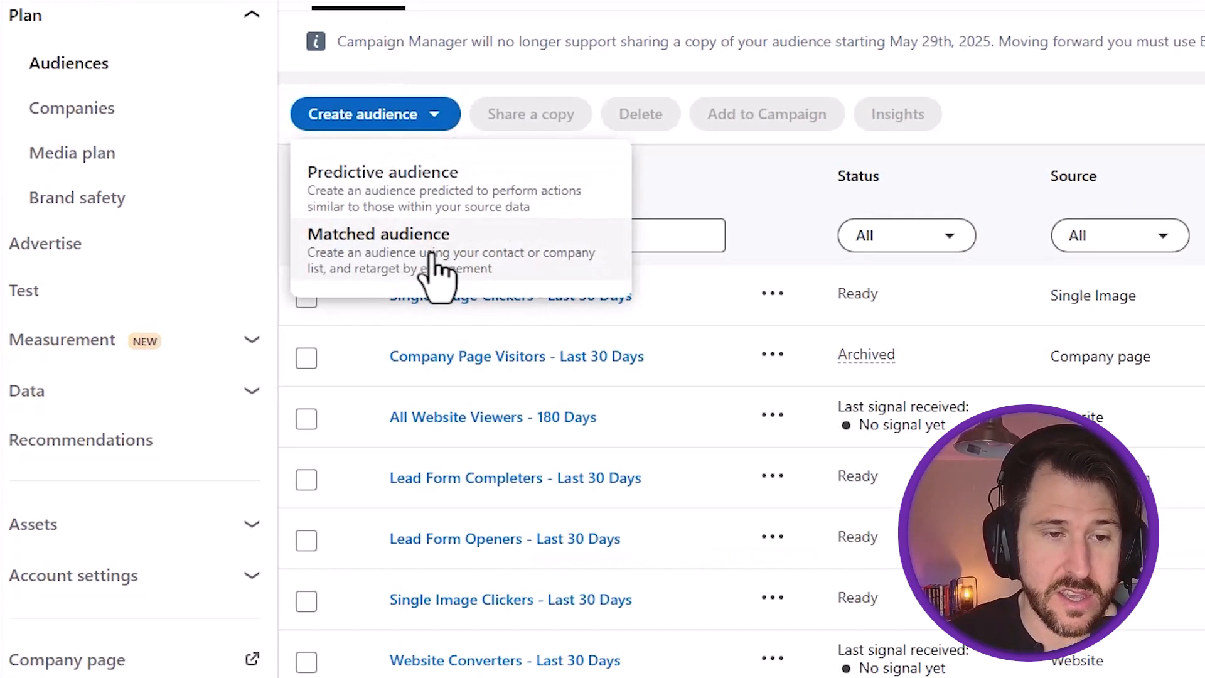
left_click(437, 270)
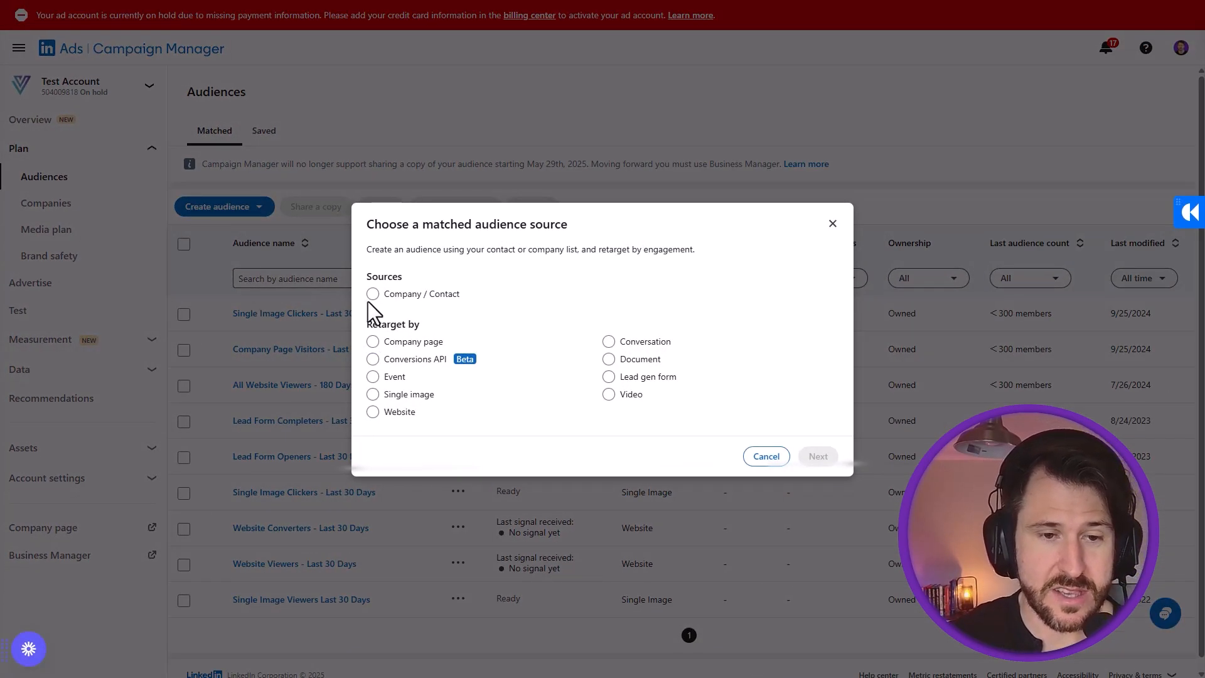
left_click(373, 293)
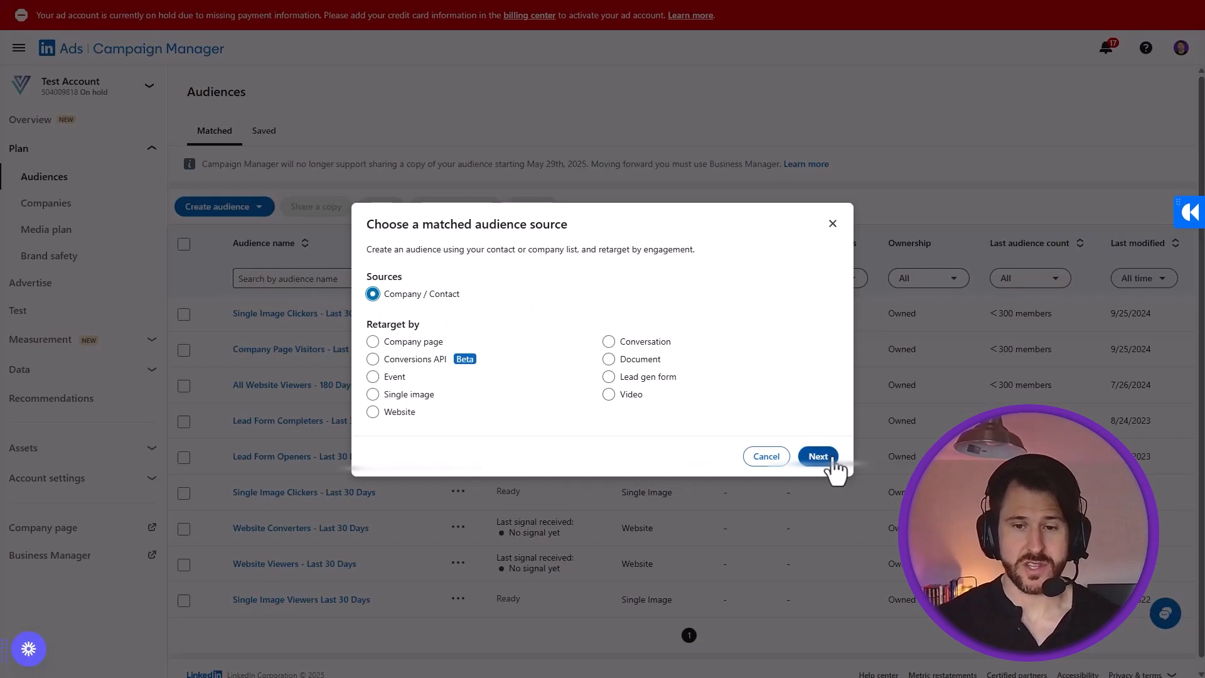
left_click(818, 457)
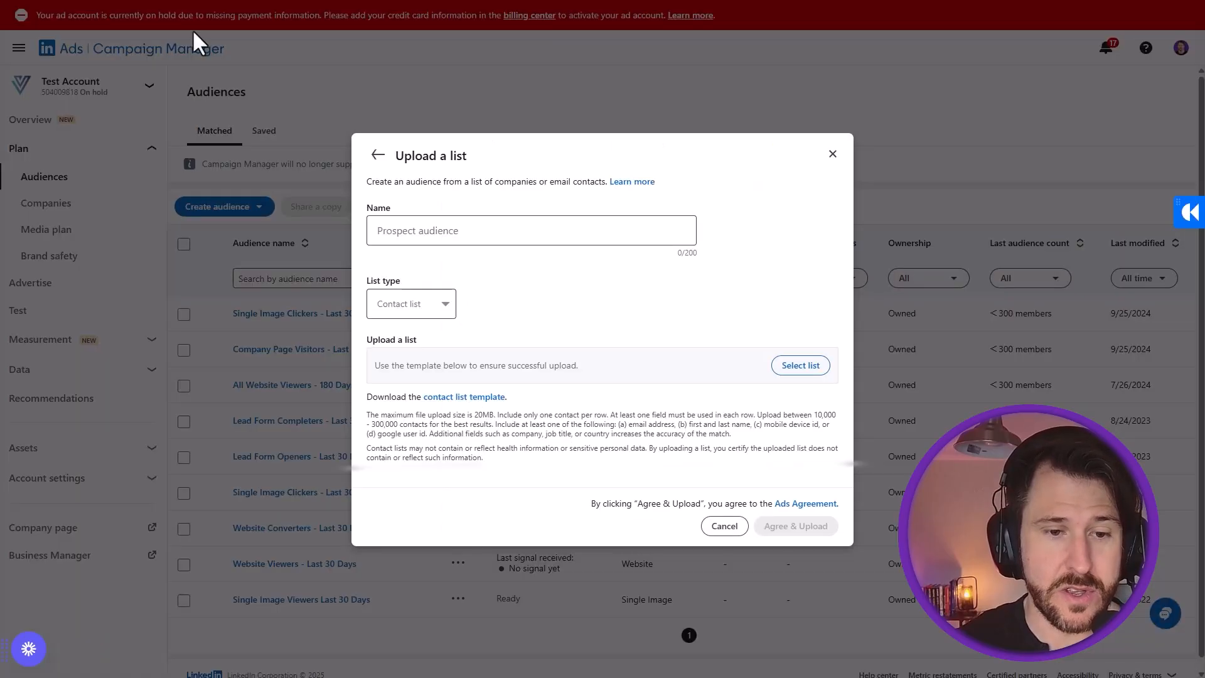
left_click(408, 306)
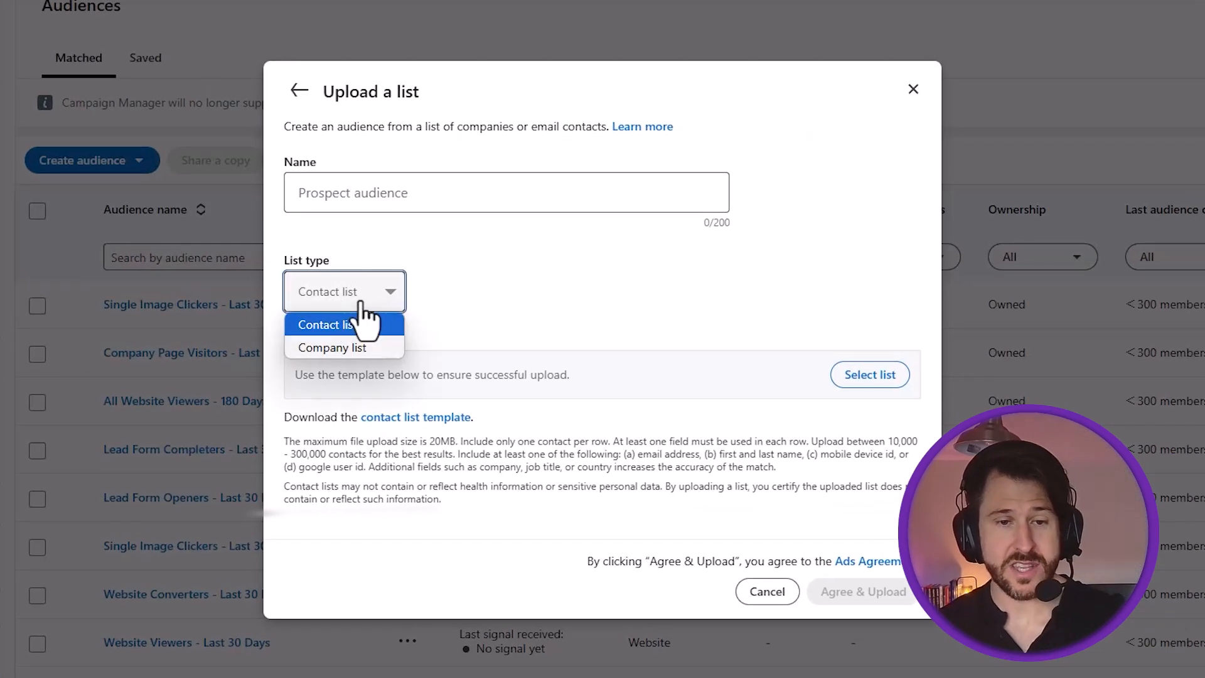
left_click(317, 325)
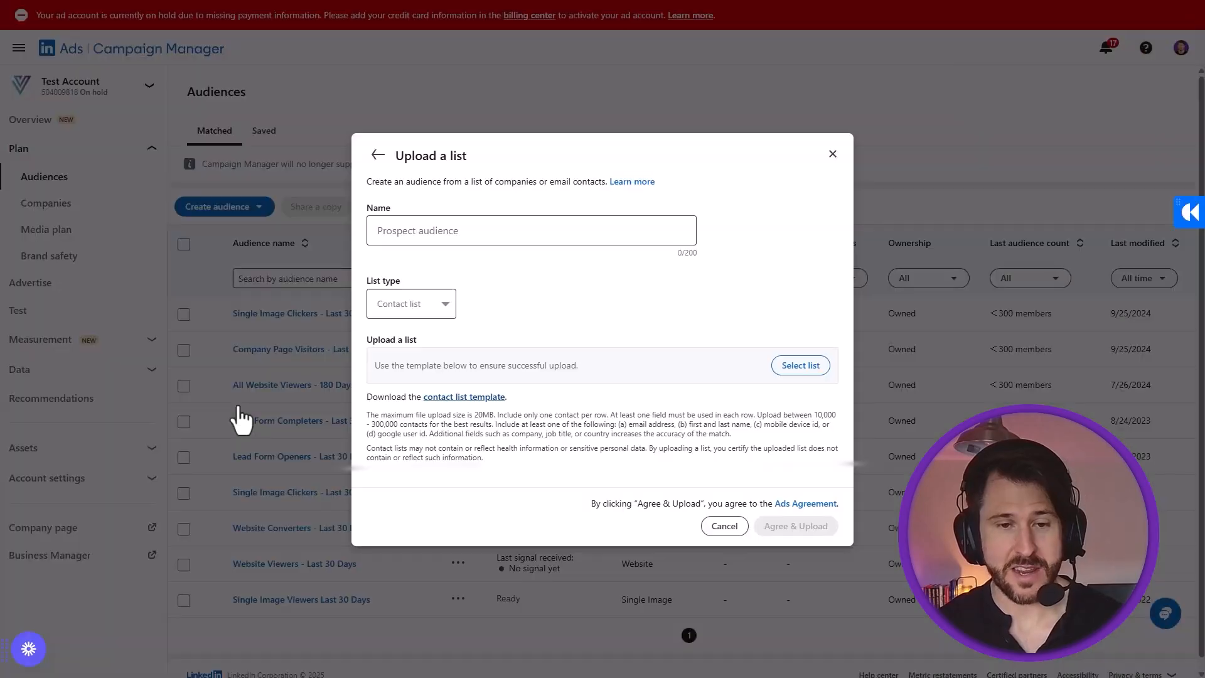
left_click(851, 124)
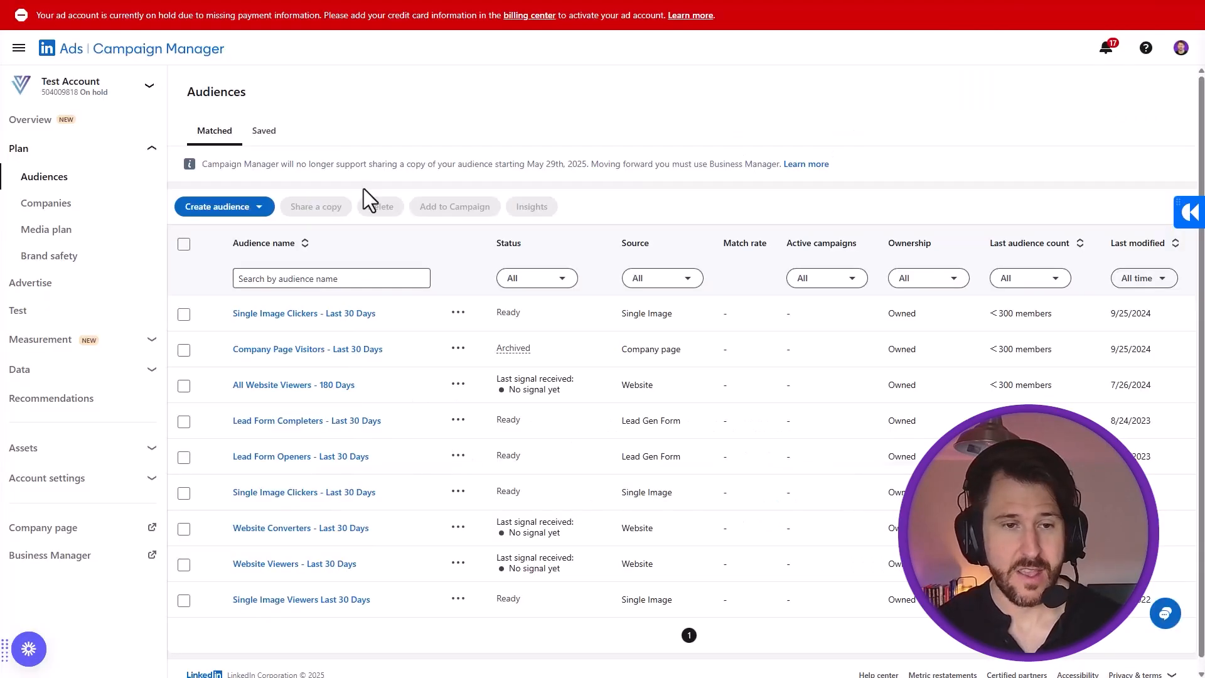
Start a matched audience from the Company / Contact source and set its list type to Company list
left_click(224, 208)
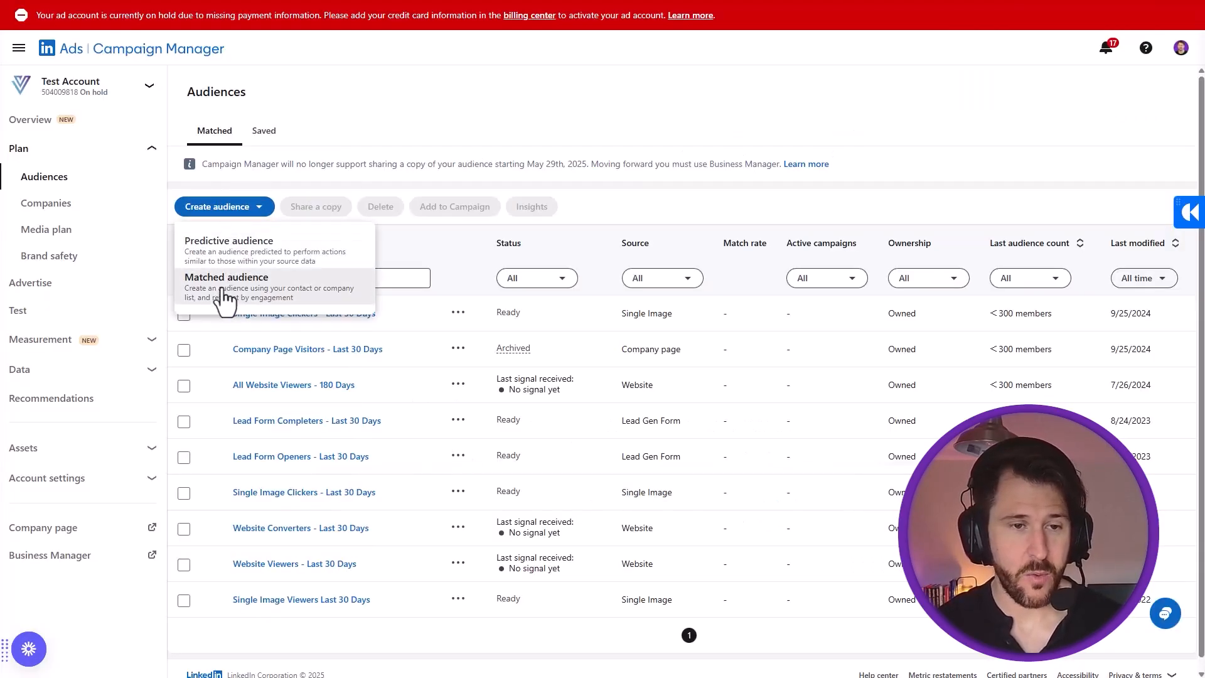
left_click(223, 295)
left_click(383, 296)
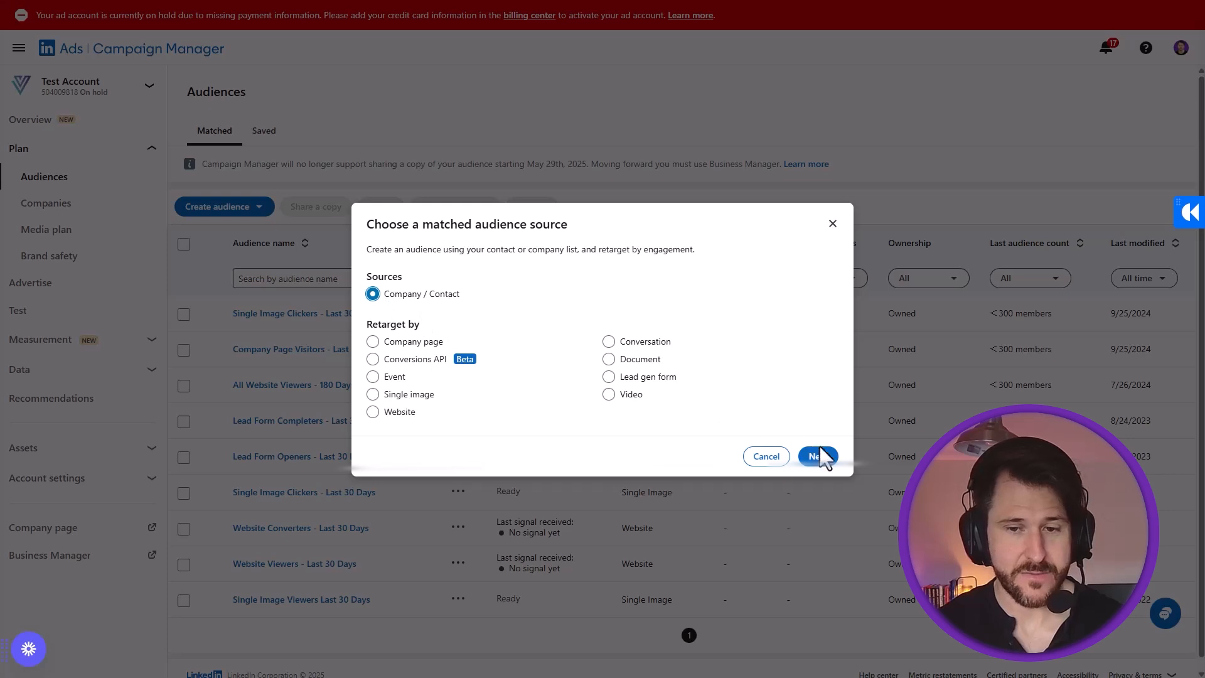
left_click(818, 456)
left_click(439, 321)
left_click(412, 344)
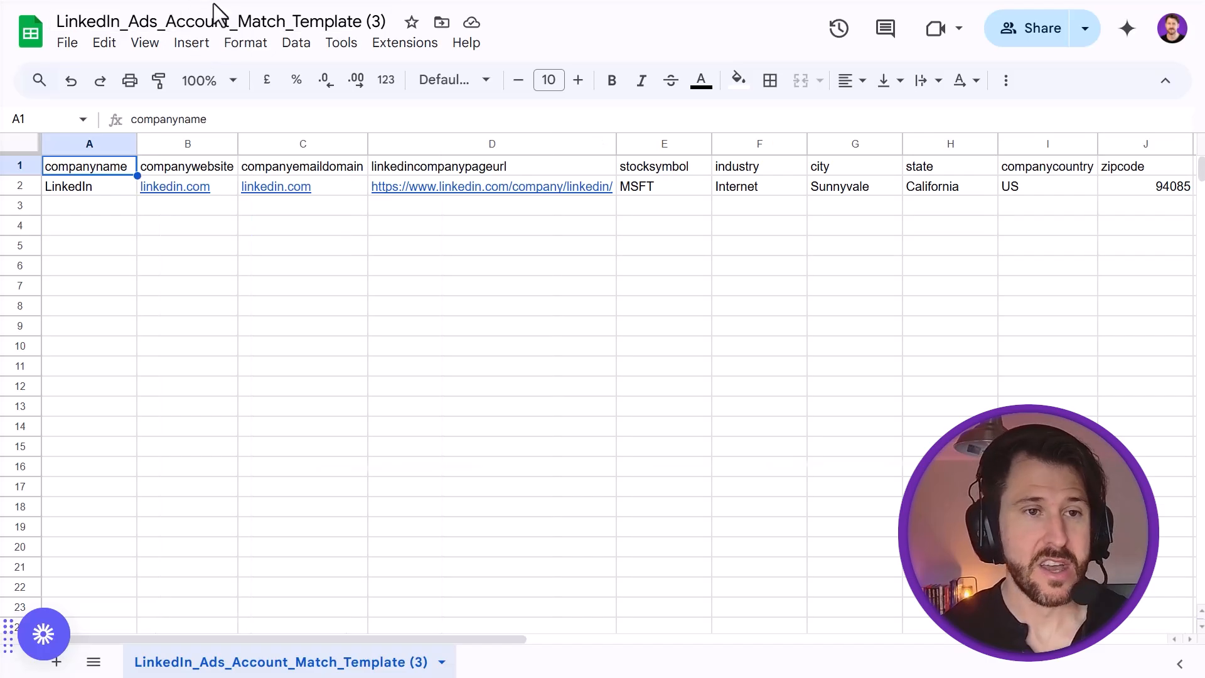
Examine the contact match template's sample row, from email, names, job title and employee company through to the Google ID
left_click(121, 195)
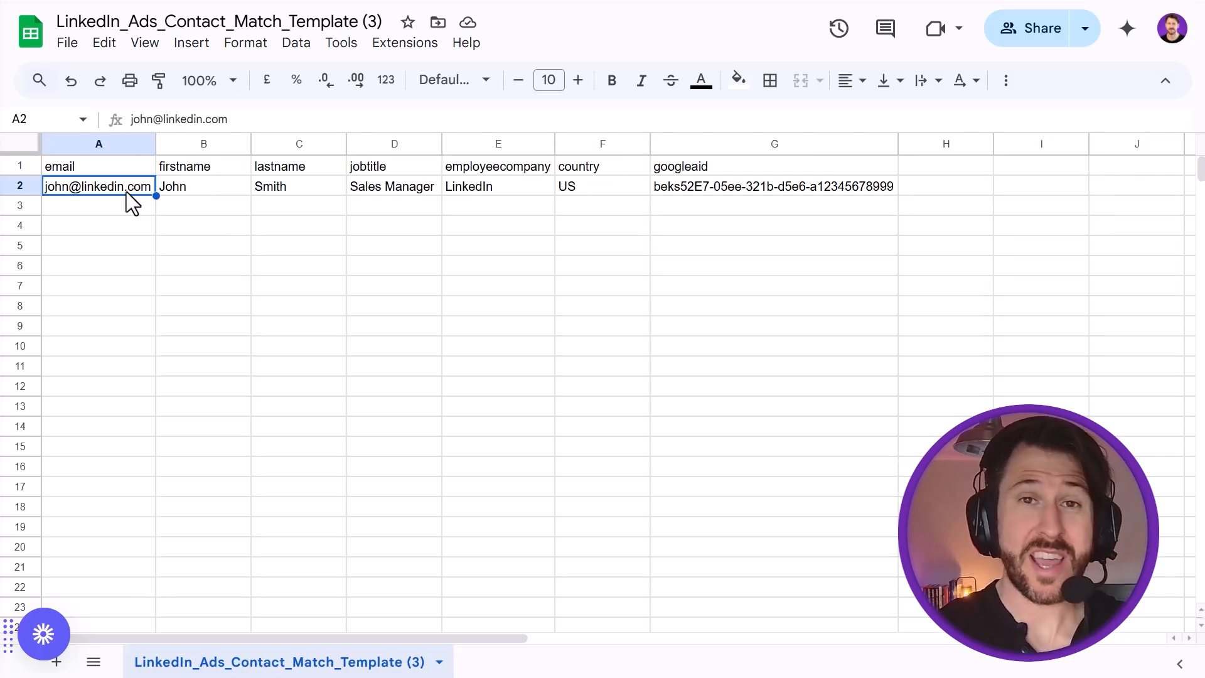
left_click(213, 192)
left_click(295, 194)
left_click(376, 193)
left_click(486, 188)
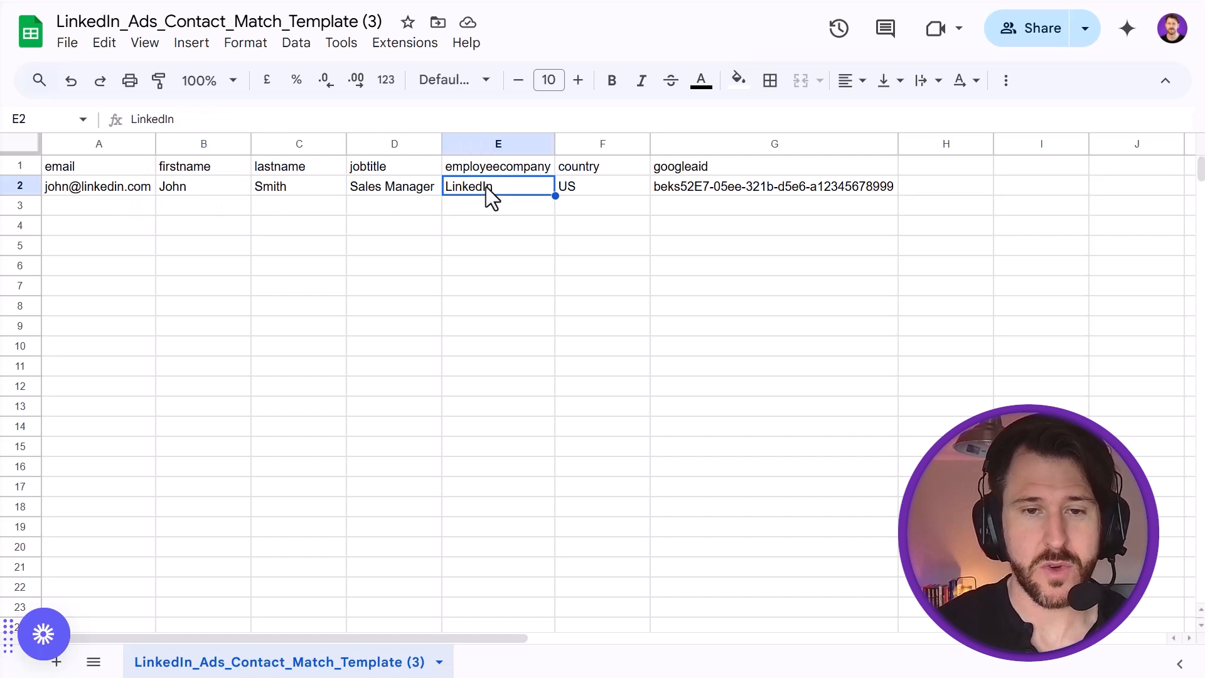
left_click(683, 193)
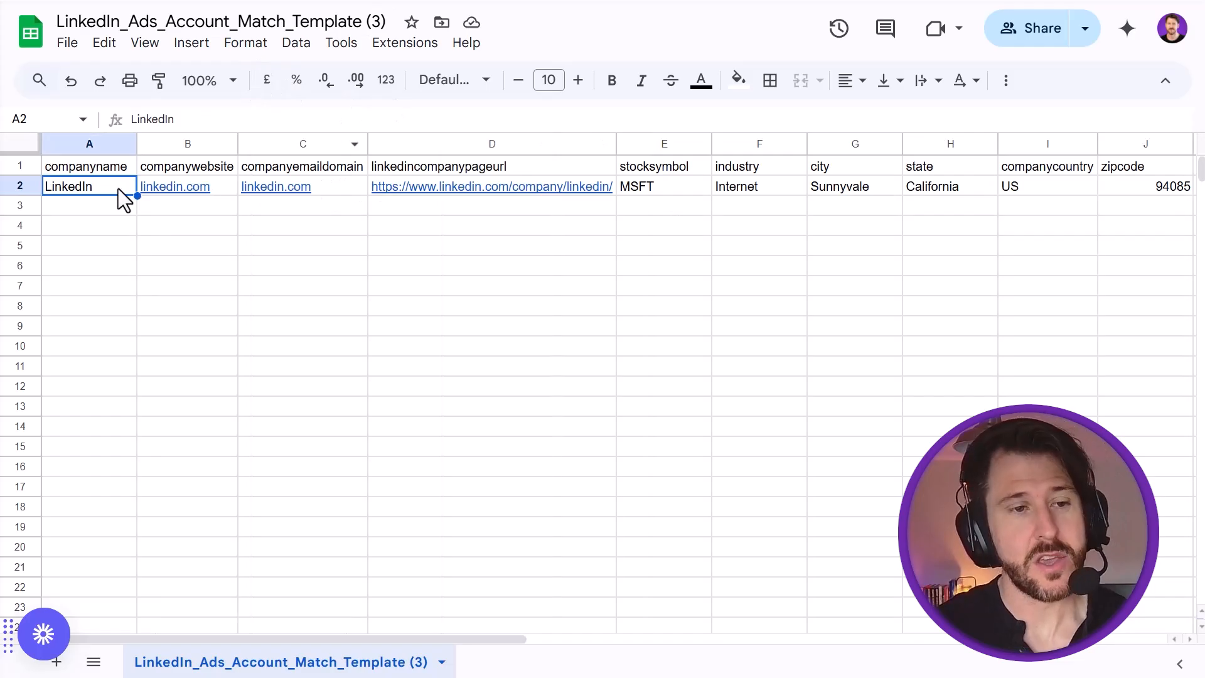
Examine the account match template's company website, company email domain and LinkedIn company page URL fields
left_click(213, 188)
left_click(327, 191)
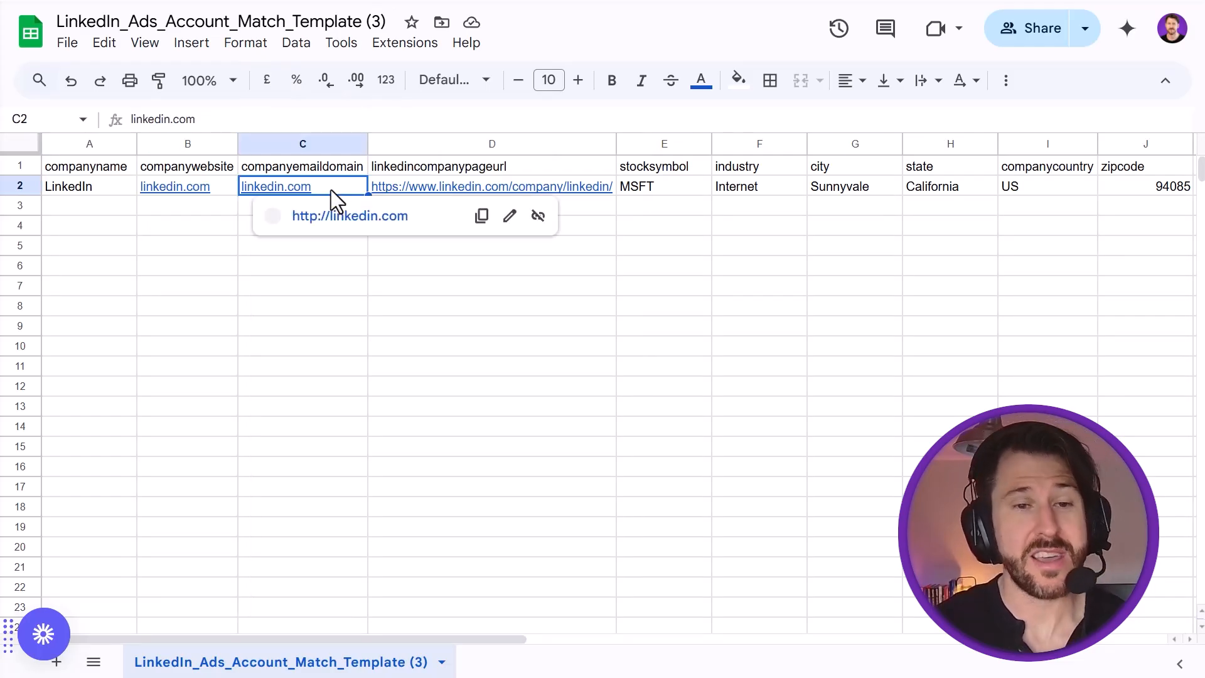
left_click(541, 180)
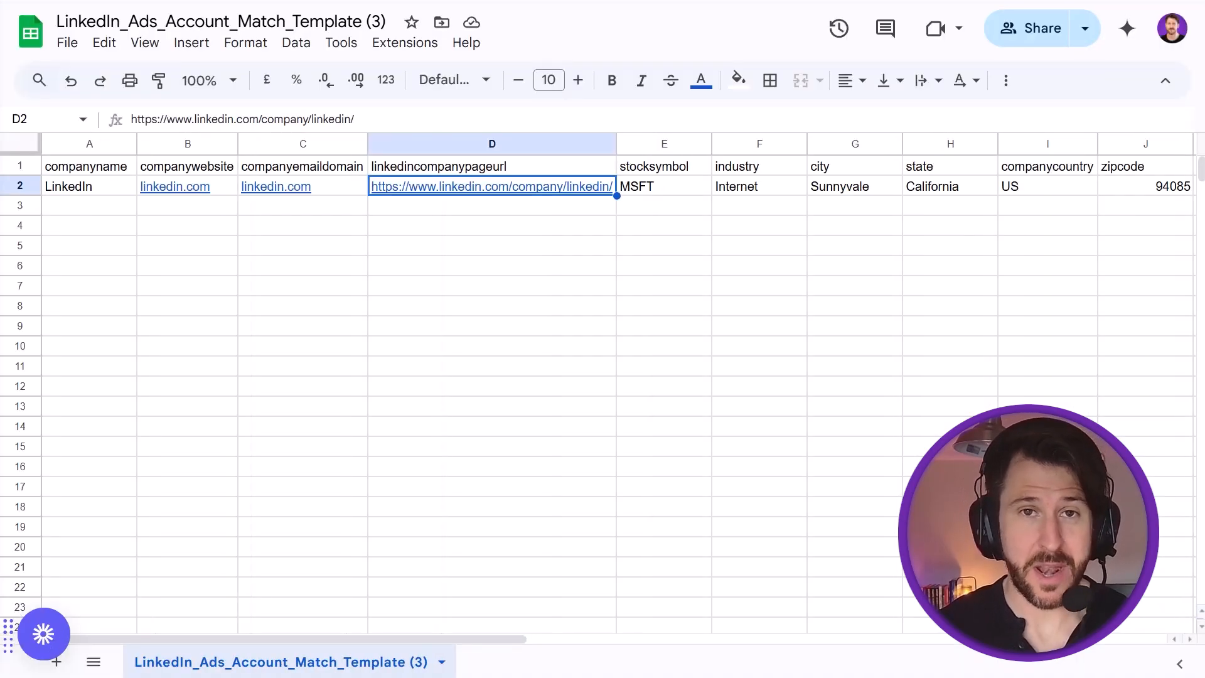
left_click(447, 234)
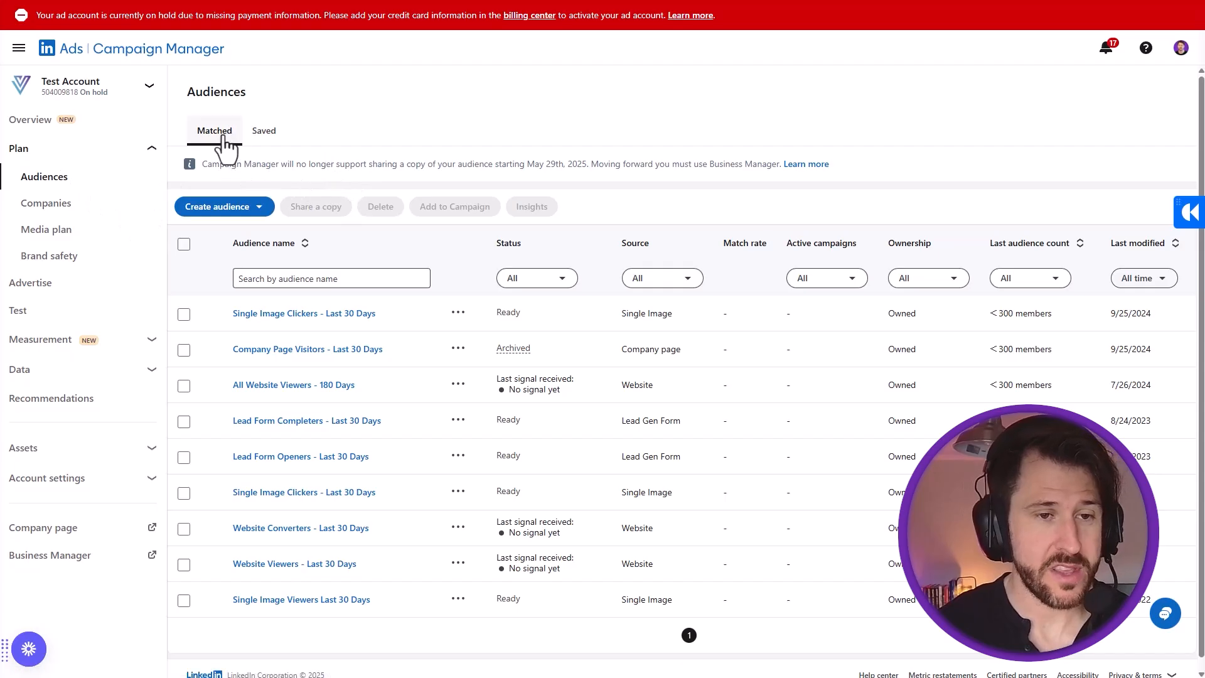
Return to Campaign Manager and start a matched audience that uses Company / Contact as its source
left_click(244, 209)
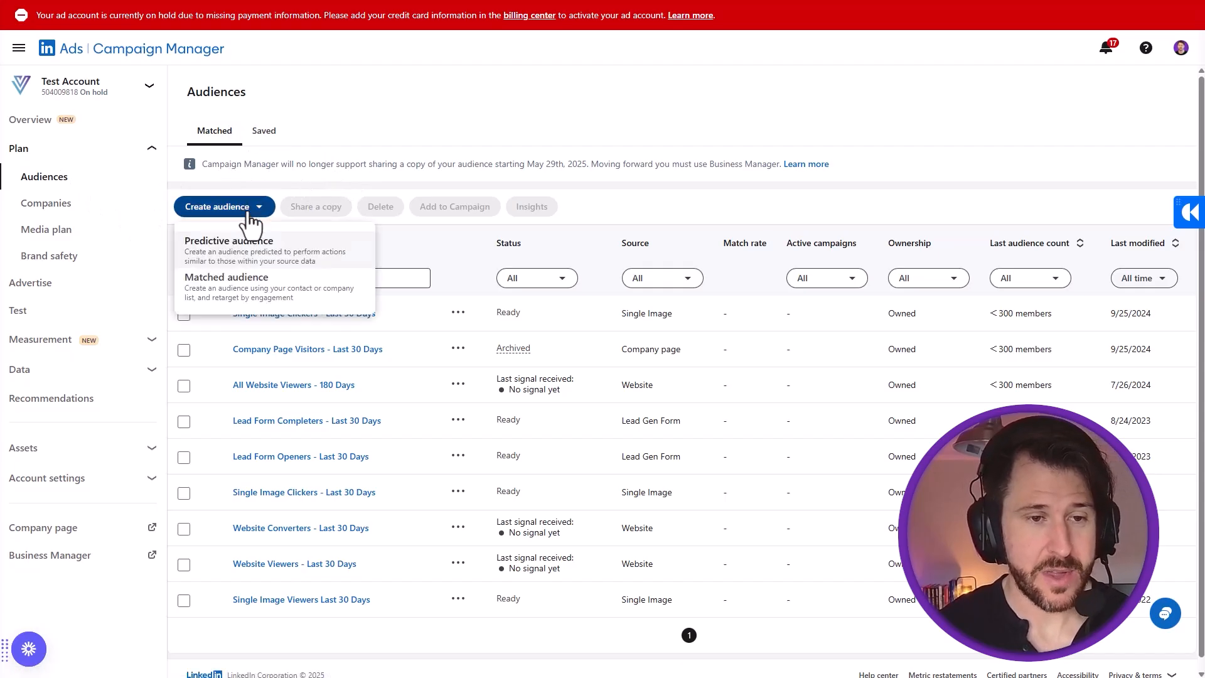
left_click(243, 286)
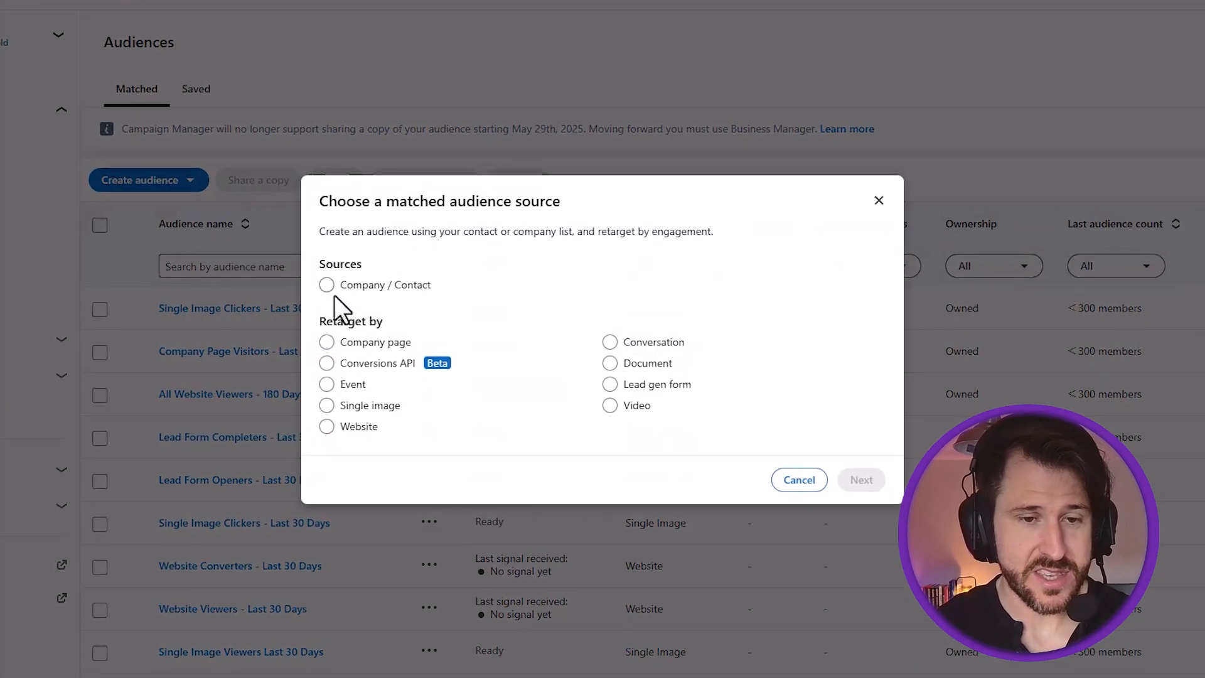
left_click(310, 282)
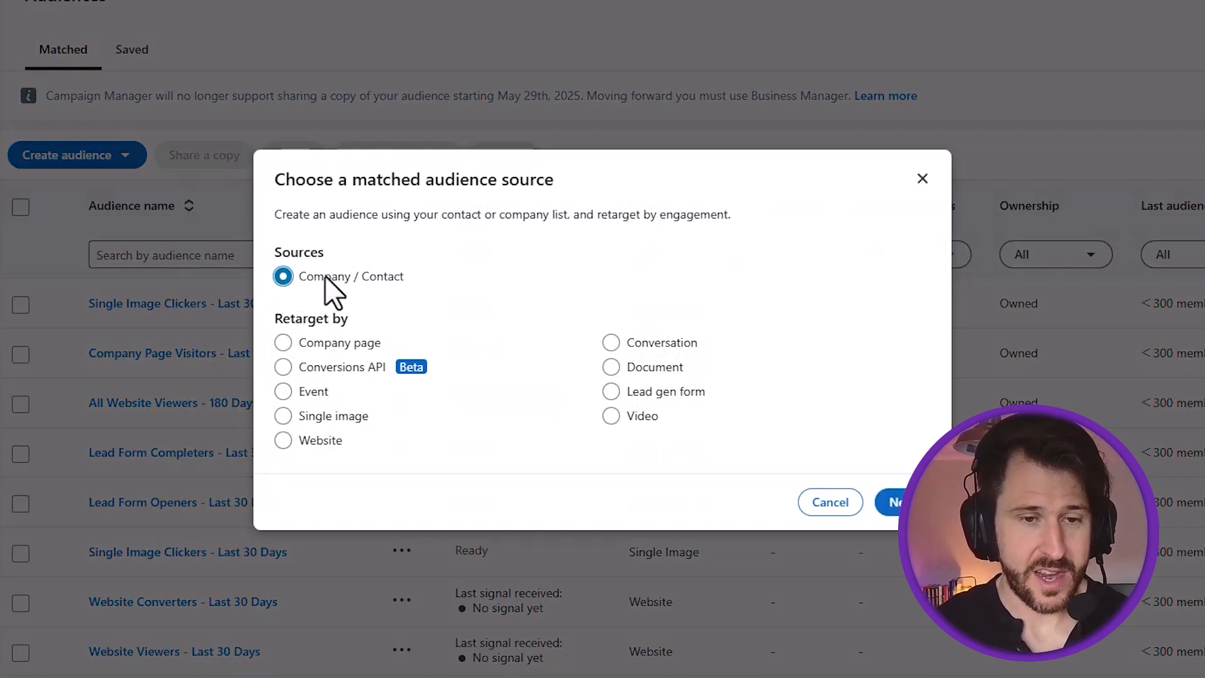
left_click(894, 503)
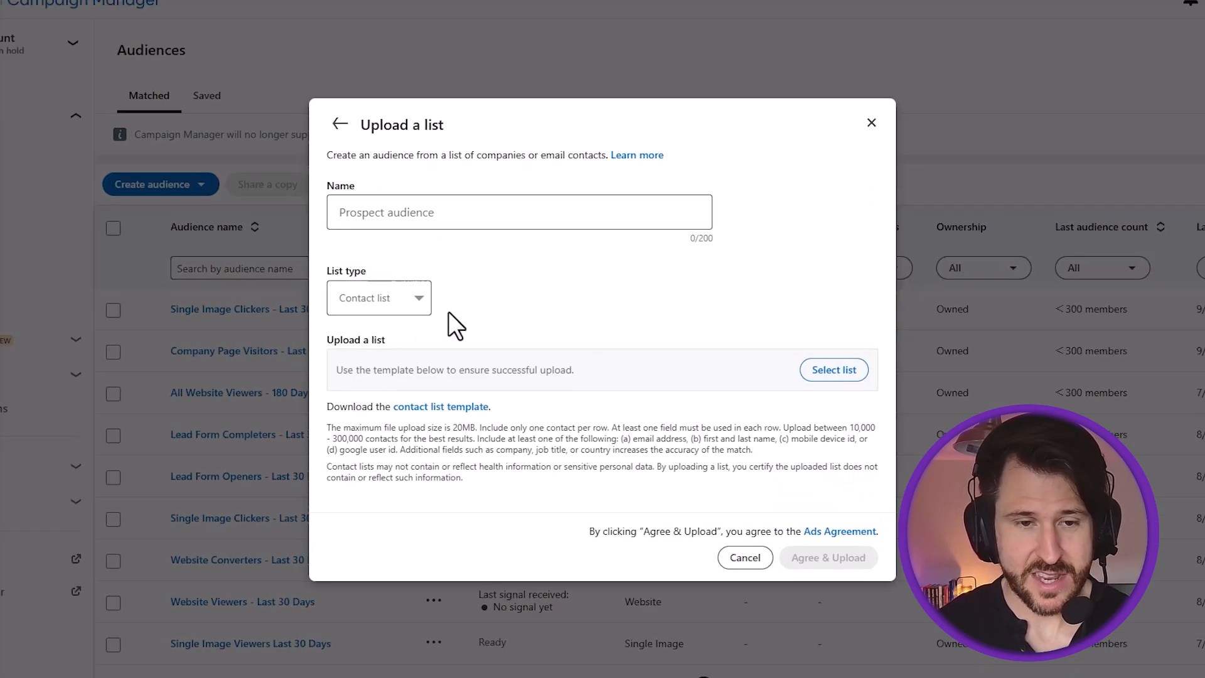
Name the audience "SaaS Founders" and choose Contact list as its list type
left_click(400, 212)
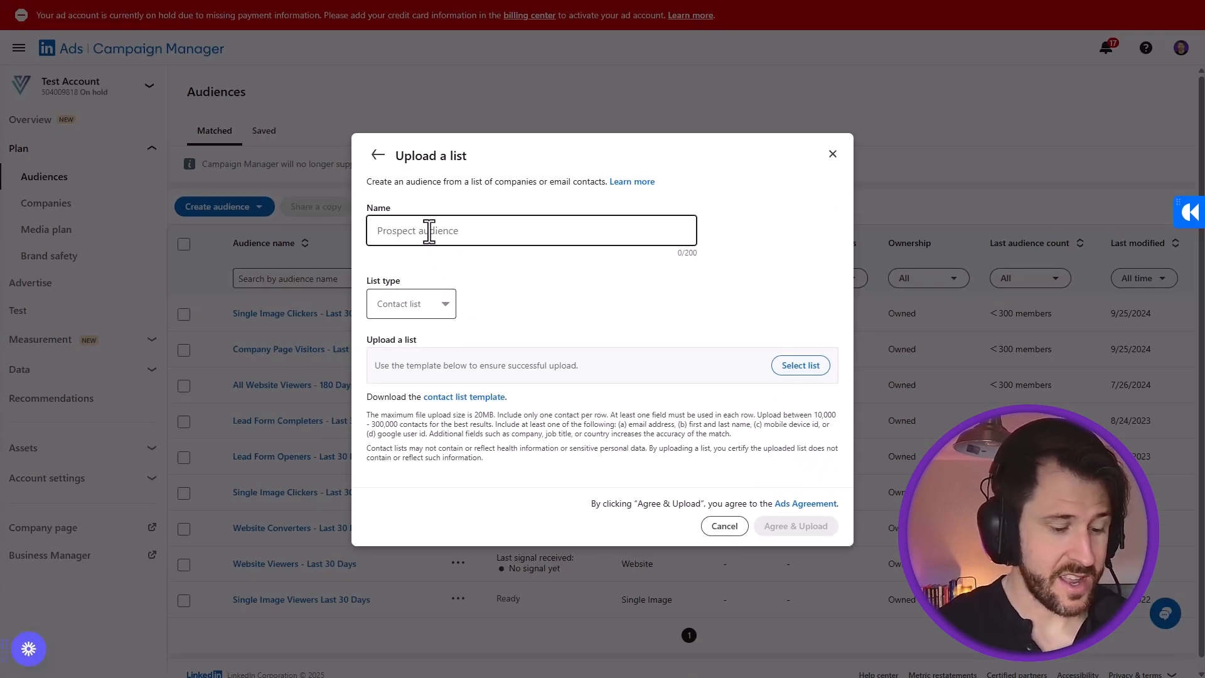
type("SaaS Found")
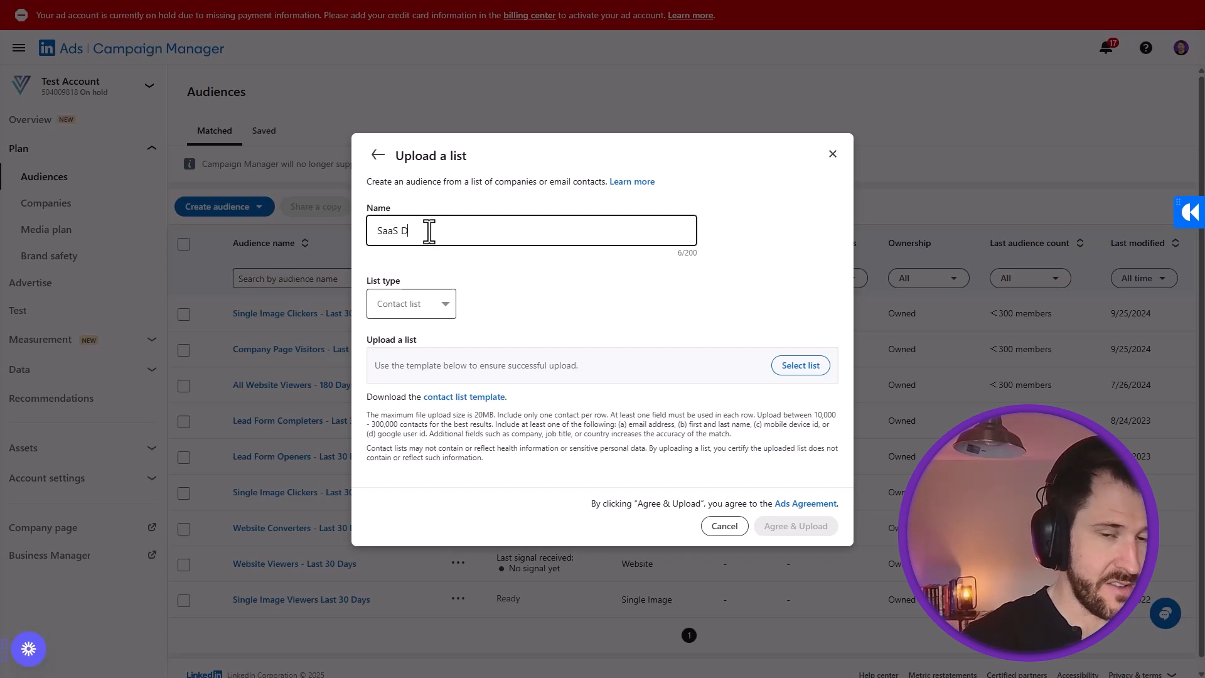
type("ers")
left_click(404, 304)
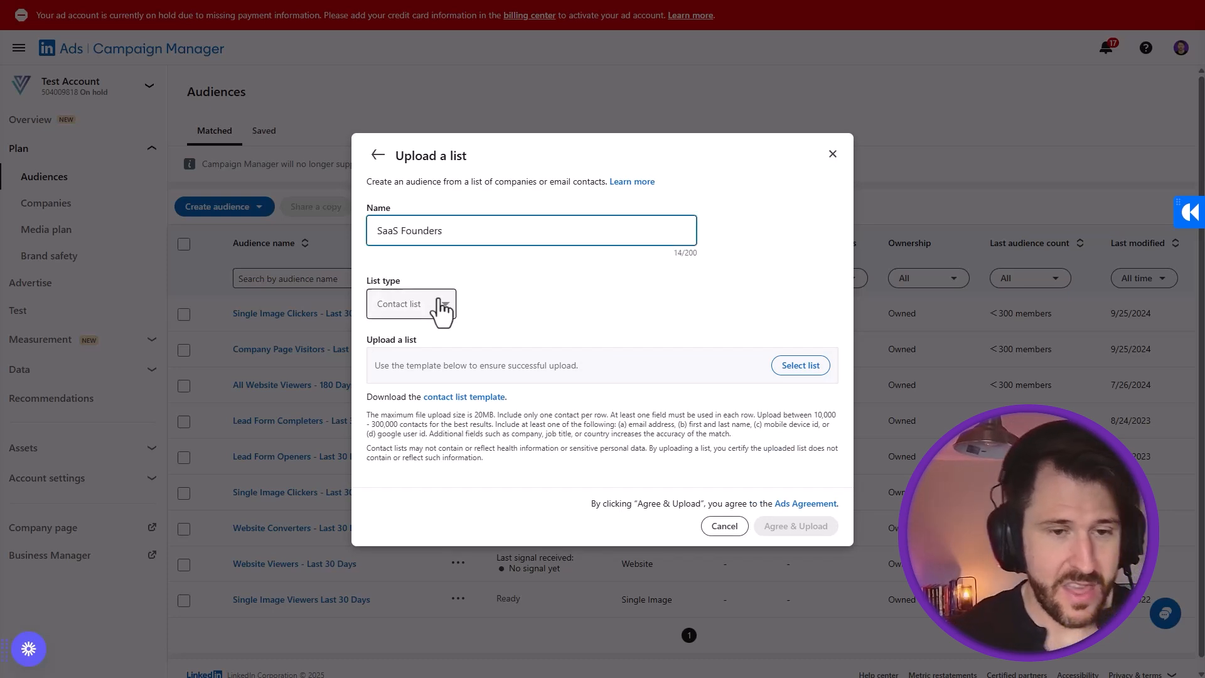
left_click(419, 327)
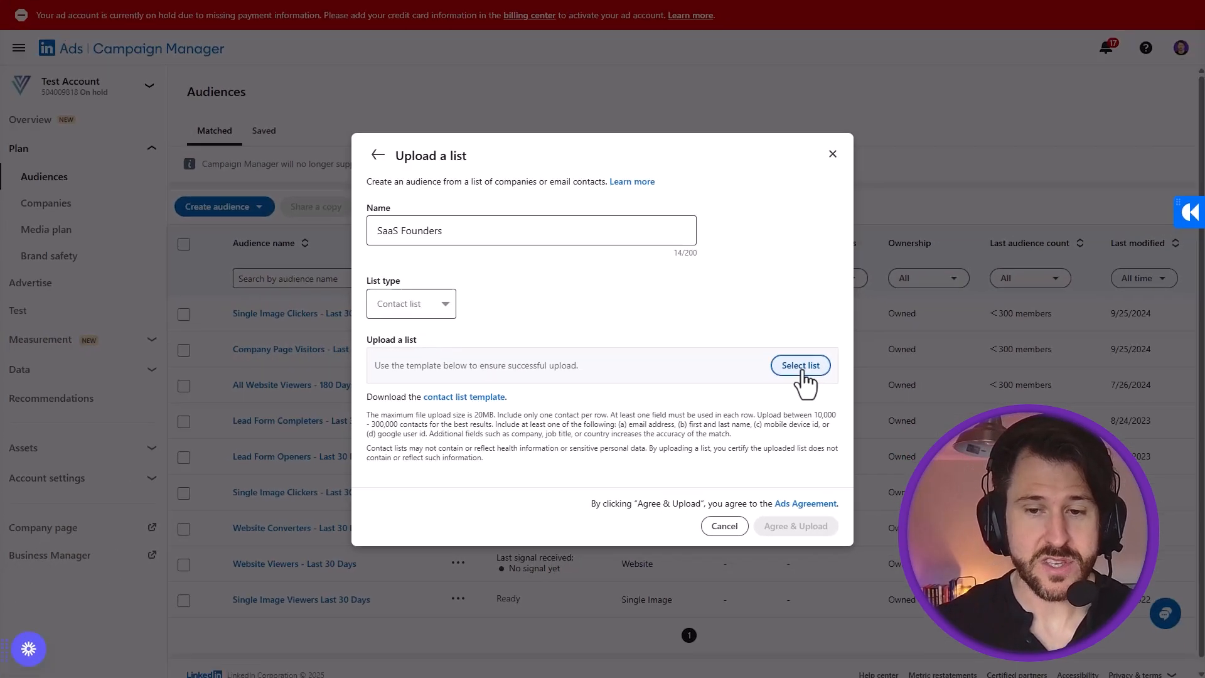
Try to add a contact list file to the SaaS Founders audience, and cancel the list upload
left_click(803, 369)
key("Escape")
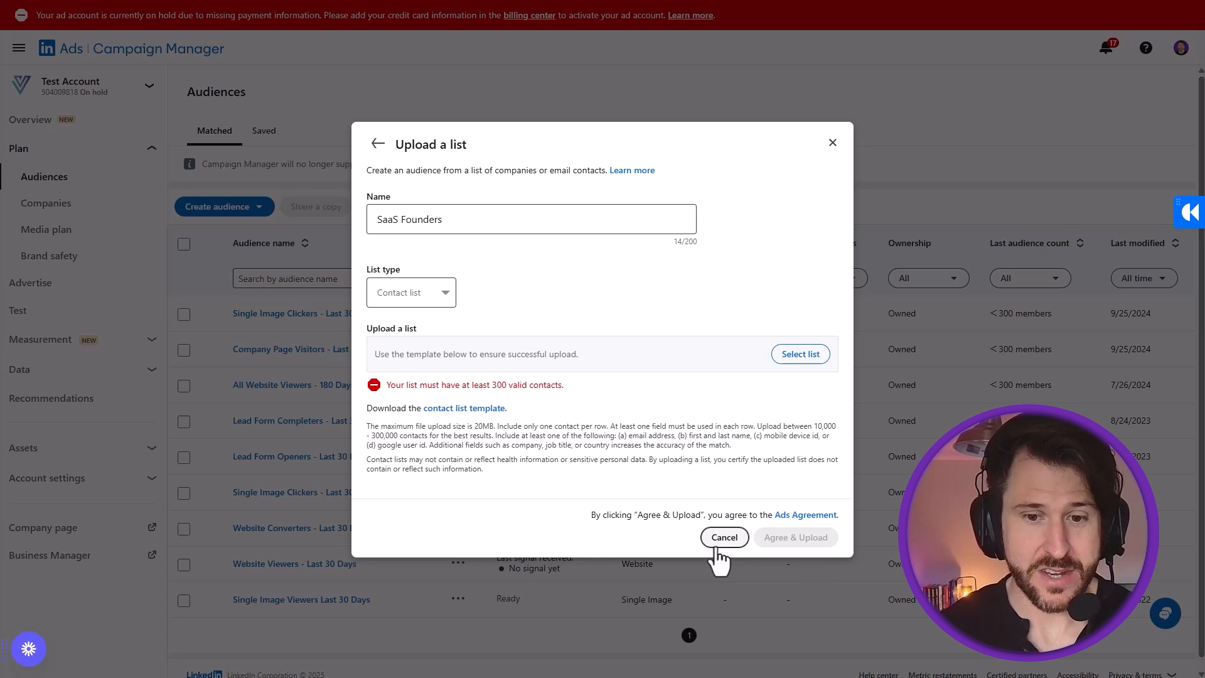
left_click(717, 545)
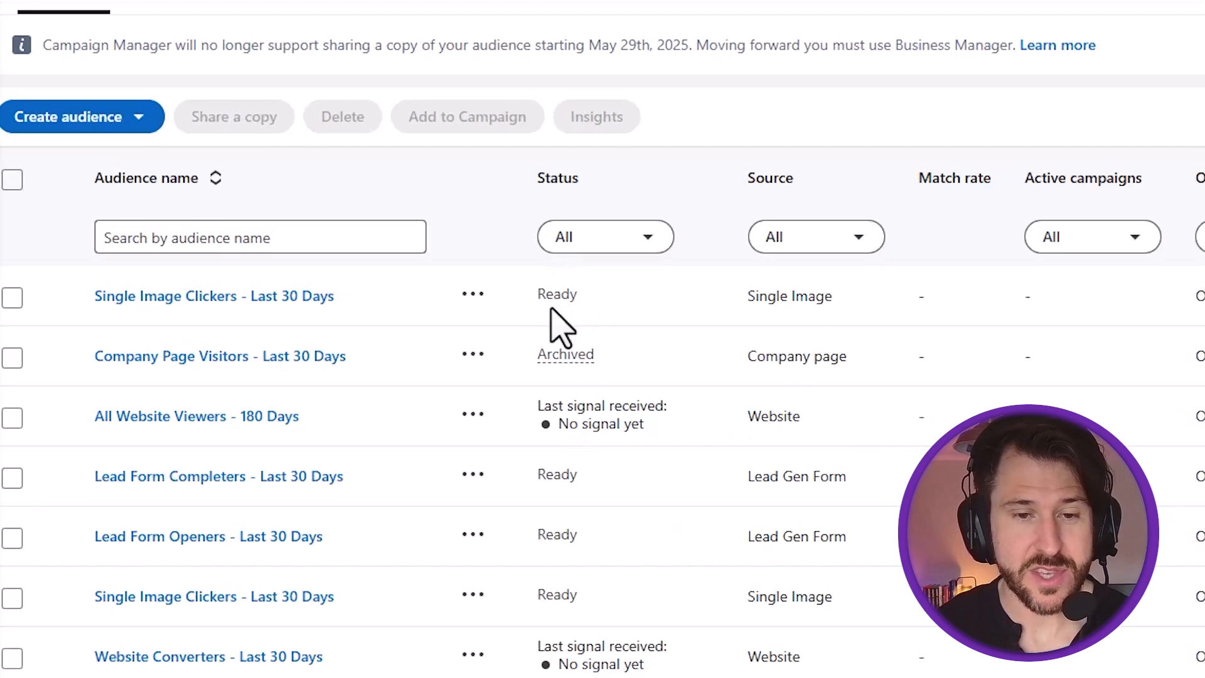
Check the status and last audience count of the first Single Image Clickers audience in the table
left_click_drag(521, 302, 587, 296)
left_click(588, 296)
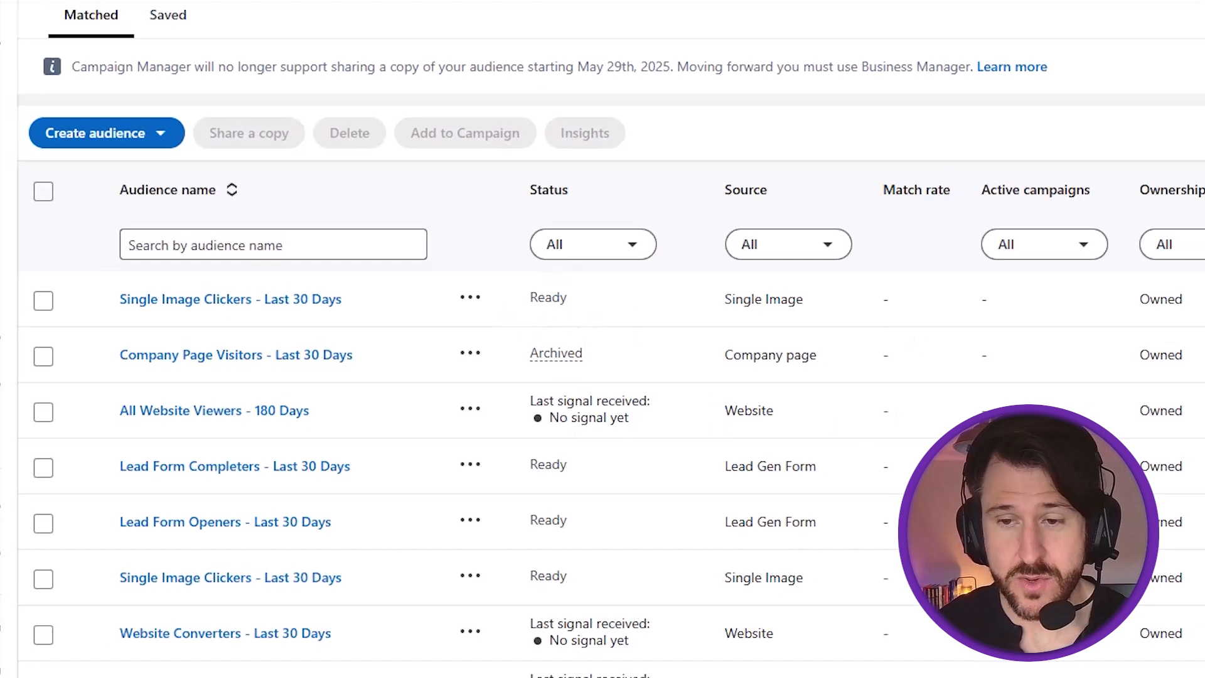
left_click_drag(1073, 311, 1165, 314)
left_click(1080, 316)
left_click_drag(989, 314, 1061, 313)
left_click(1058, 314)
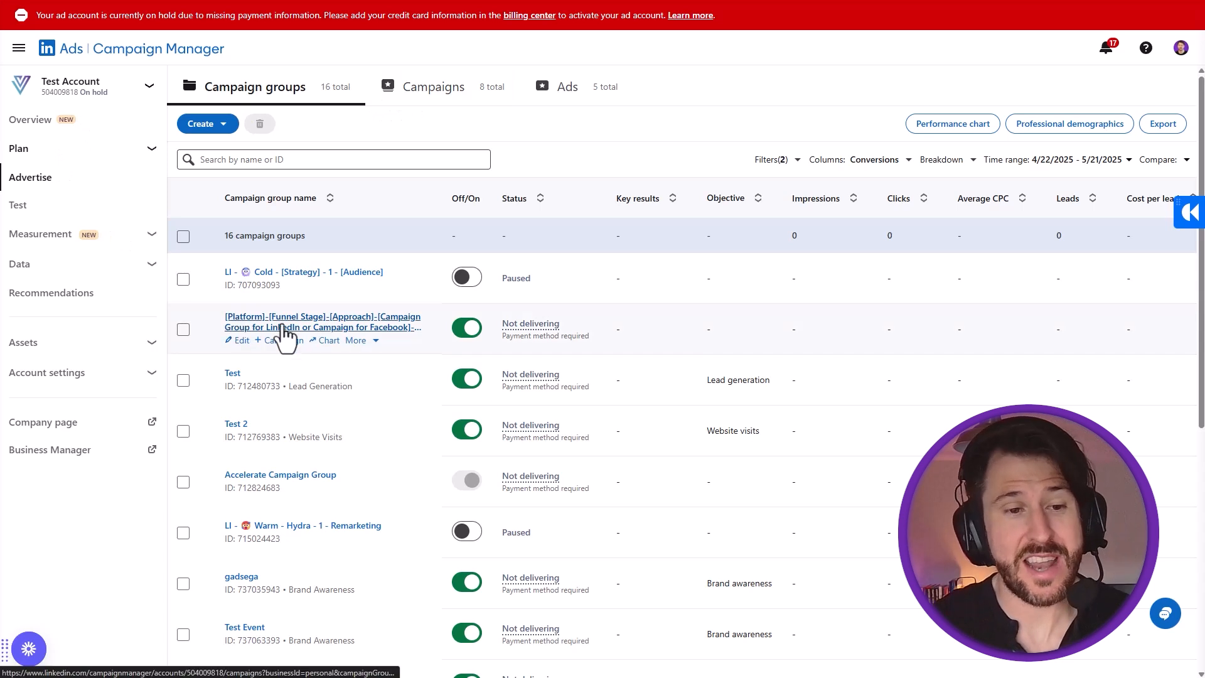
Open the Cold 1.1 Image Job Titles draft campaign from the Cold Strategy group for editing, at its audience targeting
left_click(295, 273)
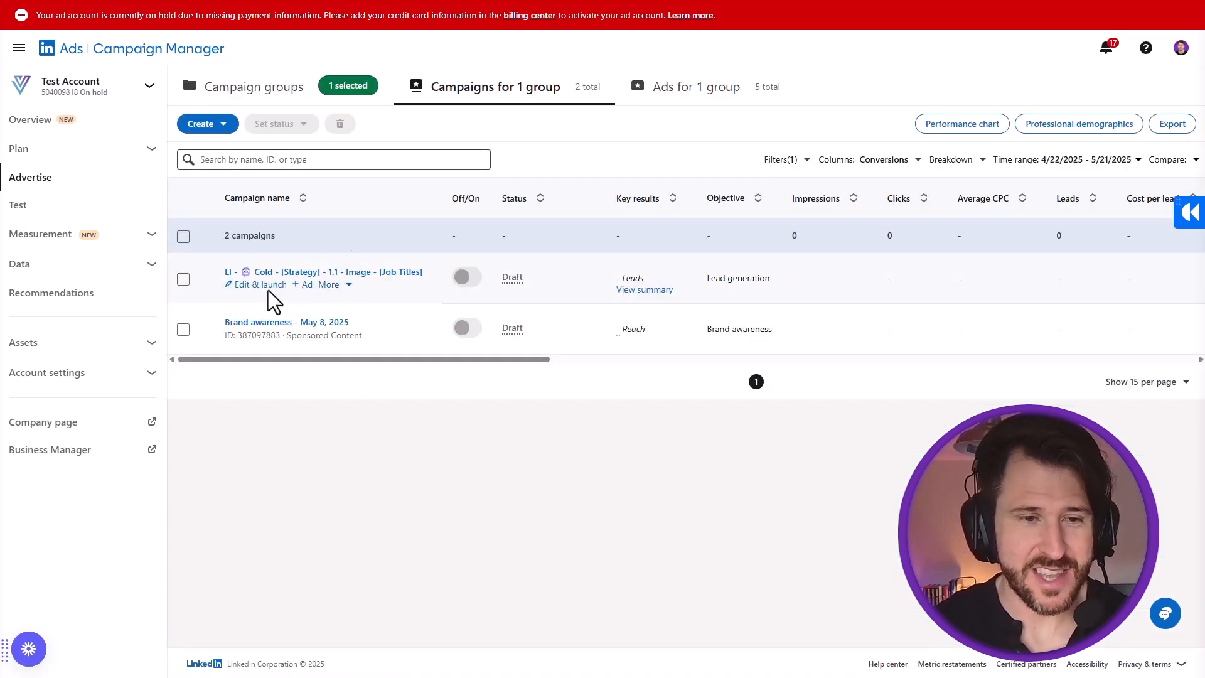
left_click(267, 288)
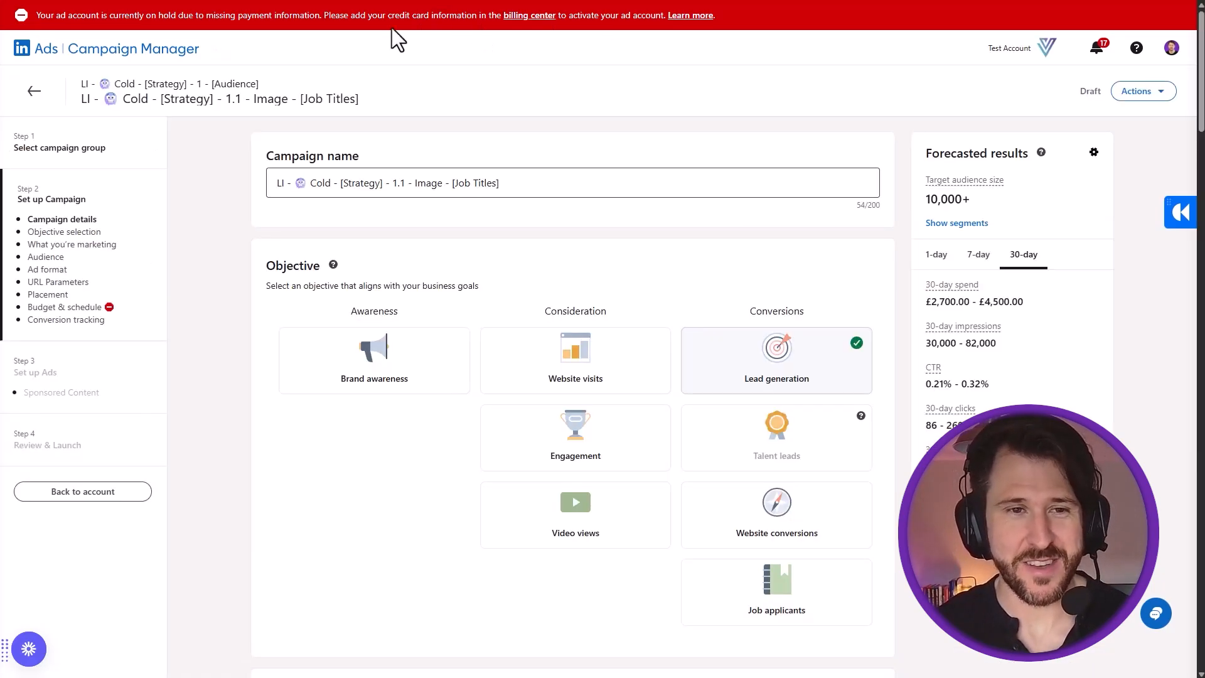
scroll(480, 233, "down", 1)
scroll(481, 232, "down", 10)
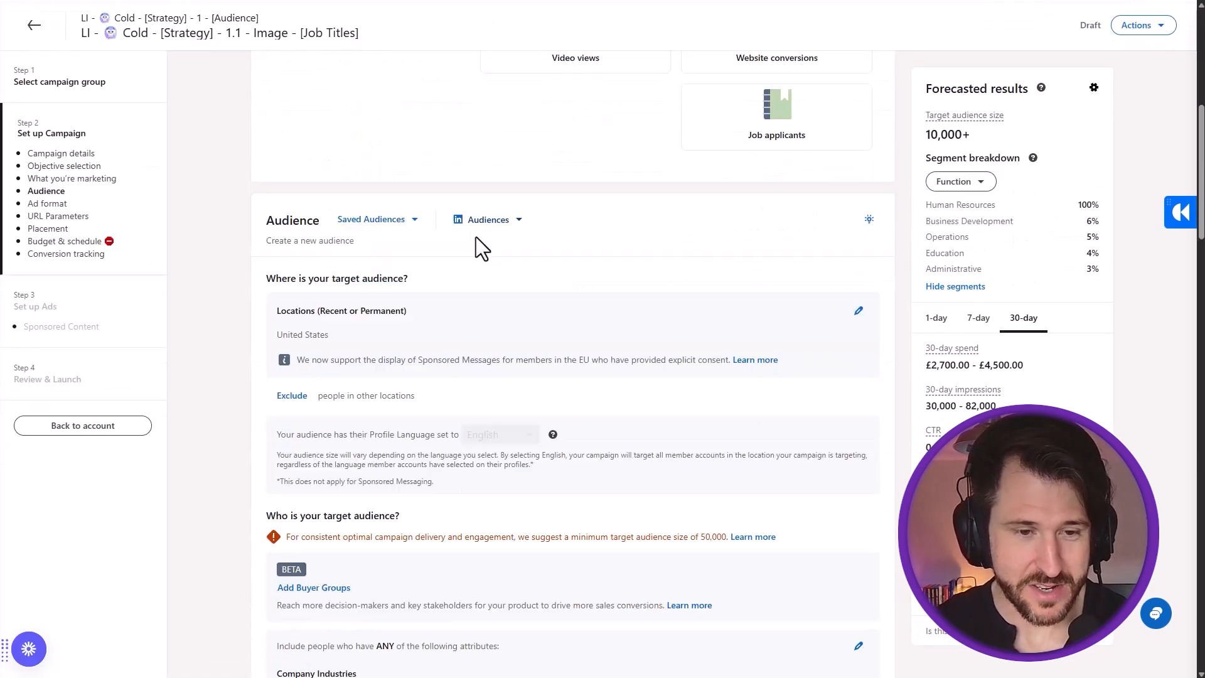
scroll(487, 240, "down", 3)
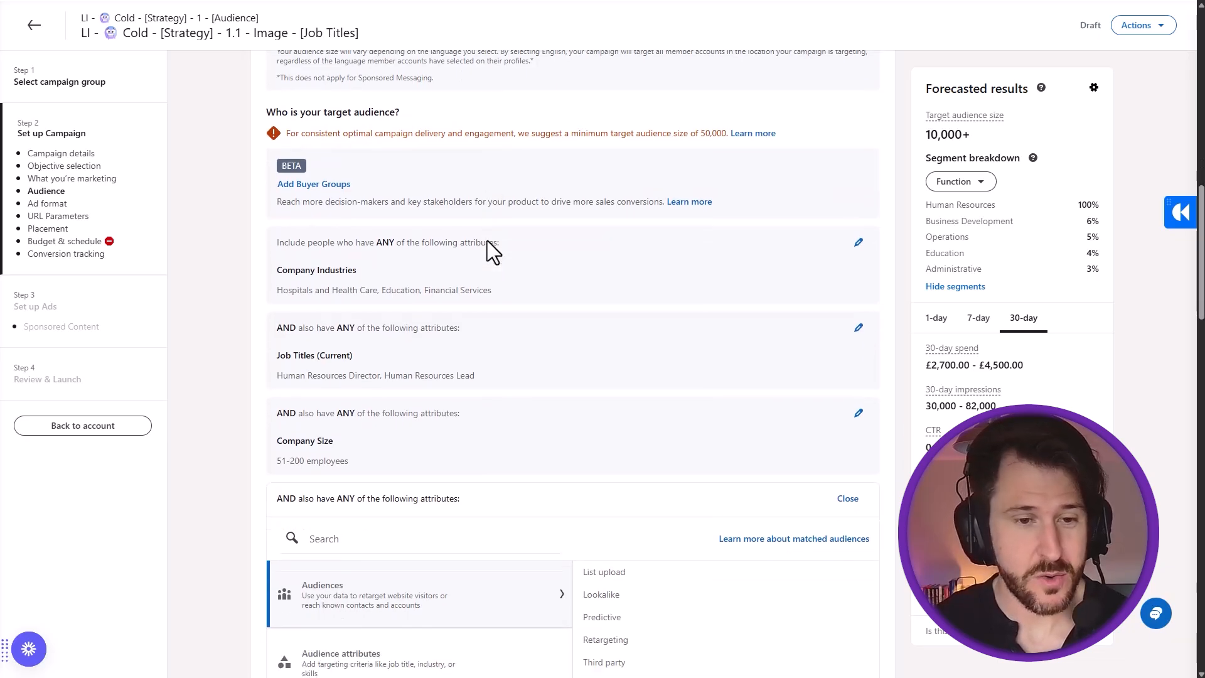
Review the draft campaign's combined targeting criteria for company industries, current job titles and company size
scroll(433, 316, "down", 1)
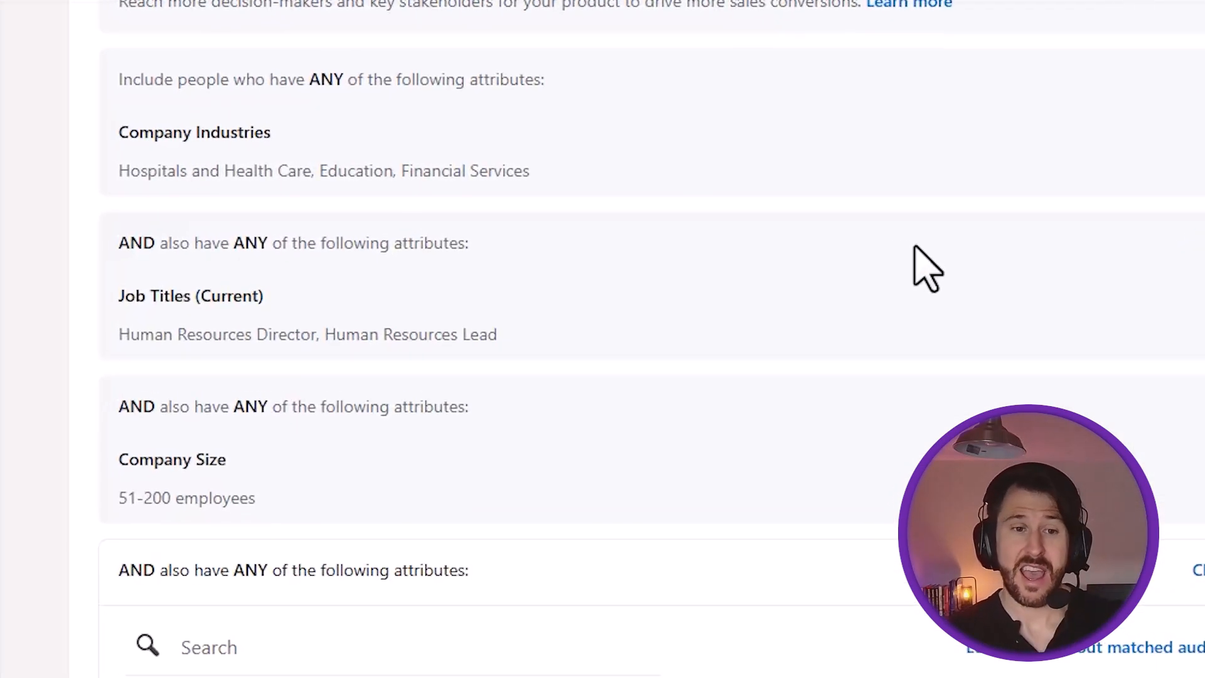
left_click_drag(136, 242, 103, 237)
left_click(583, 337)
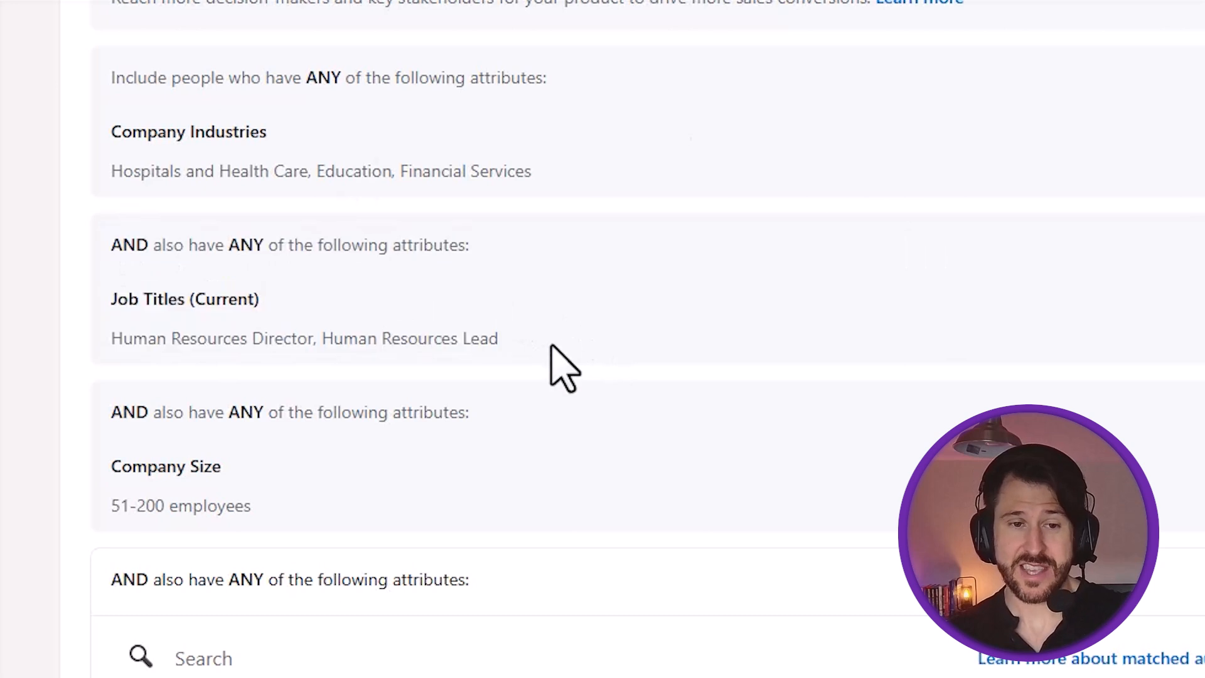
left_click(104, 238)
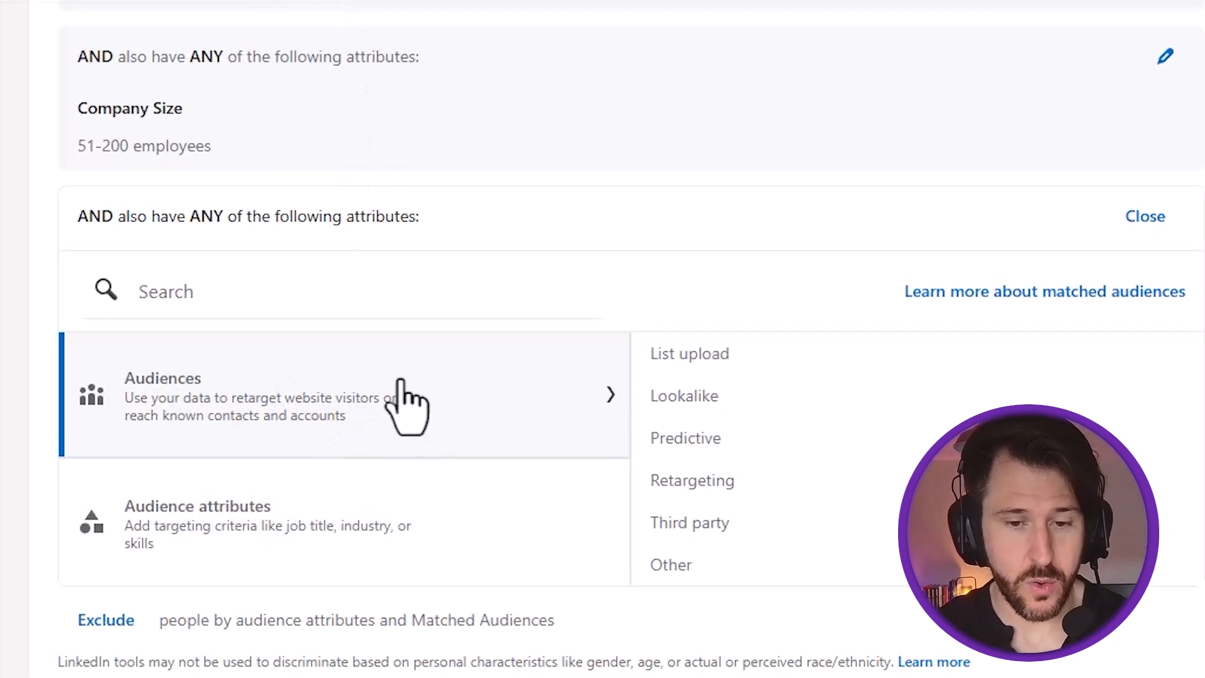
Browse the list upload audiences for the additional AND criterion, checking Company List and then Contact List
left_click(695, 366)
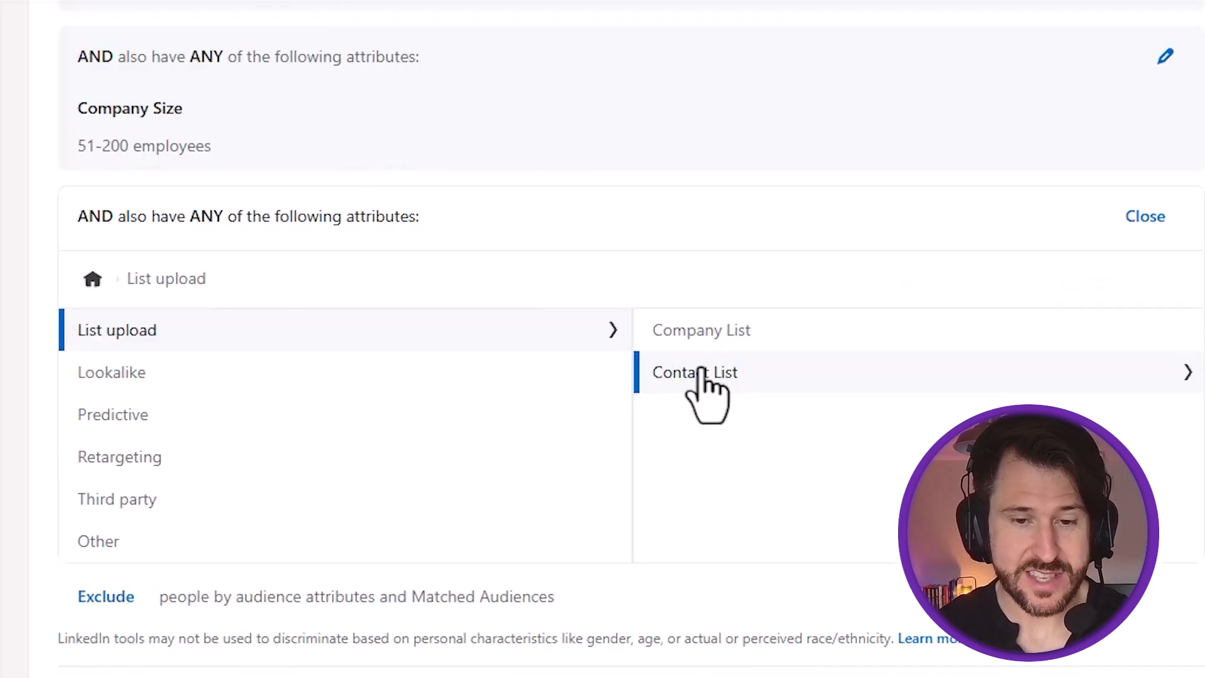
left_click(760, 343)
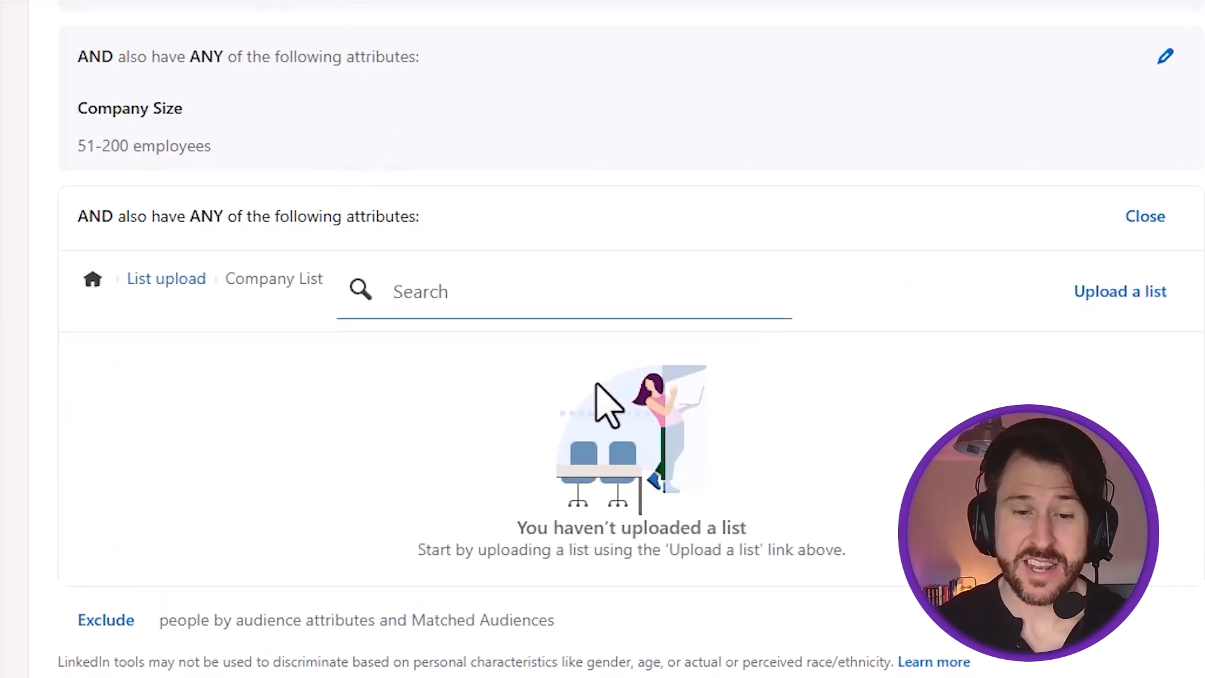
left_click(169, 279)
left_click(695, 373)
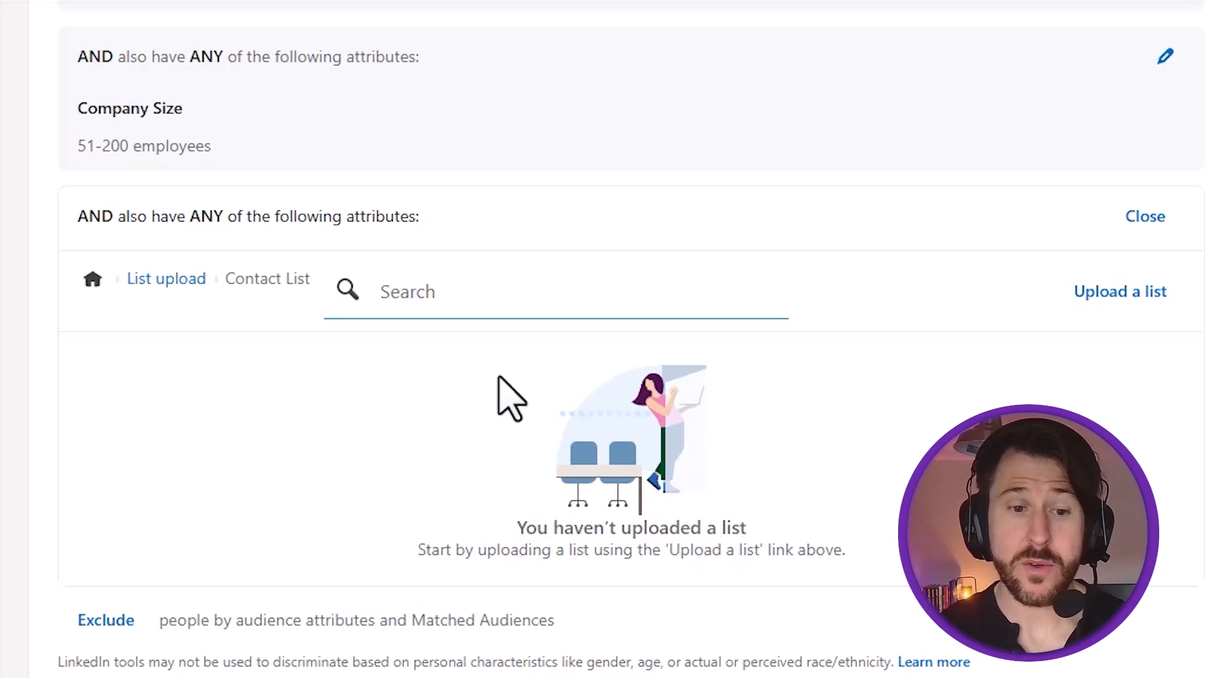
left_click(95, 370)
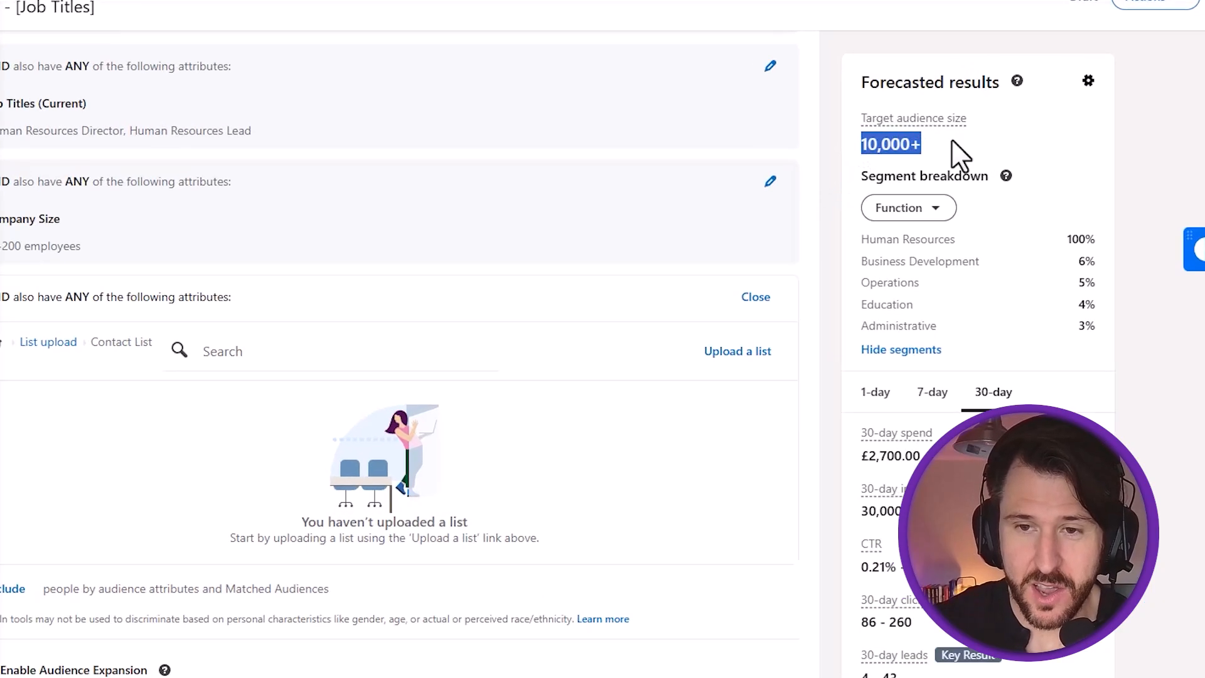
Check the target audience size in the campaign's forecasted results
double_click(890, 154)
left_click(896, 152)
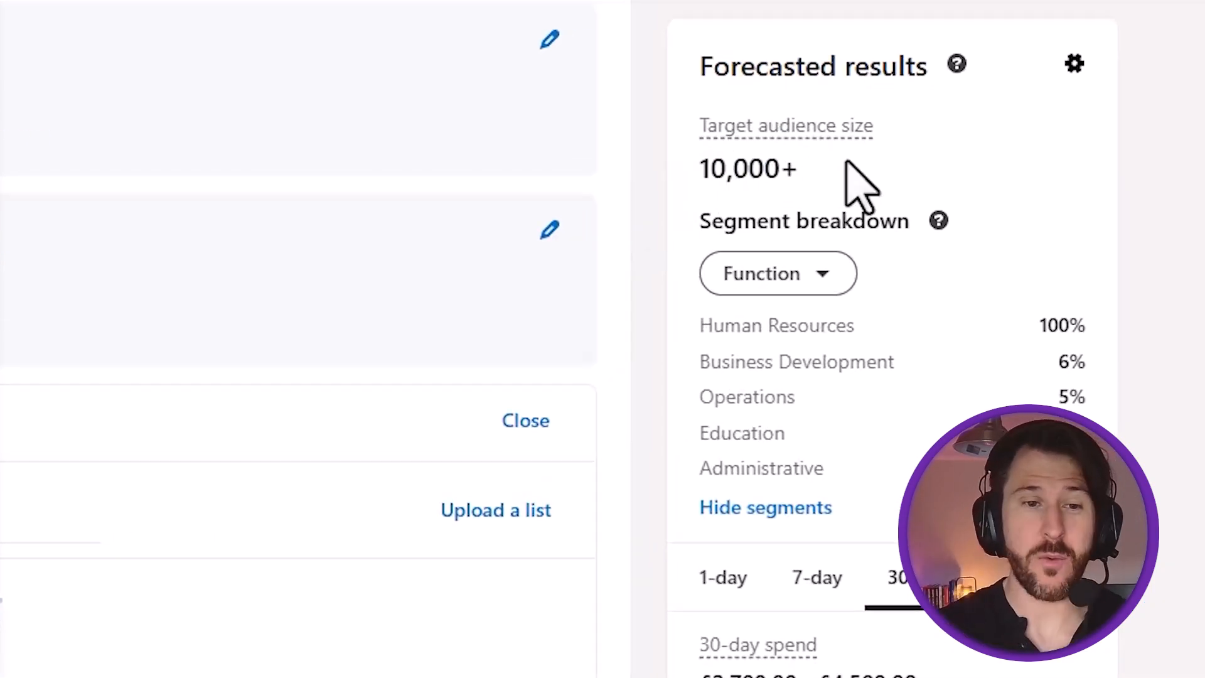
double_click(753, 165)
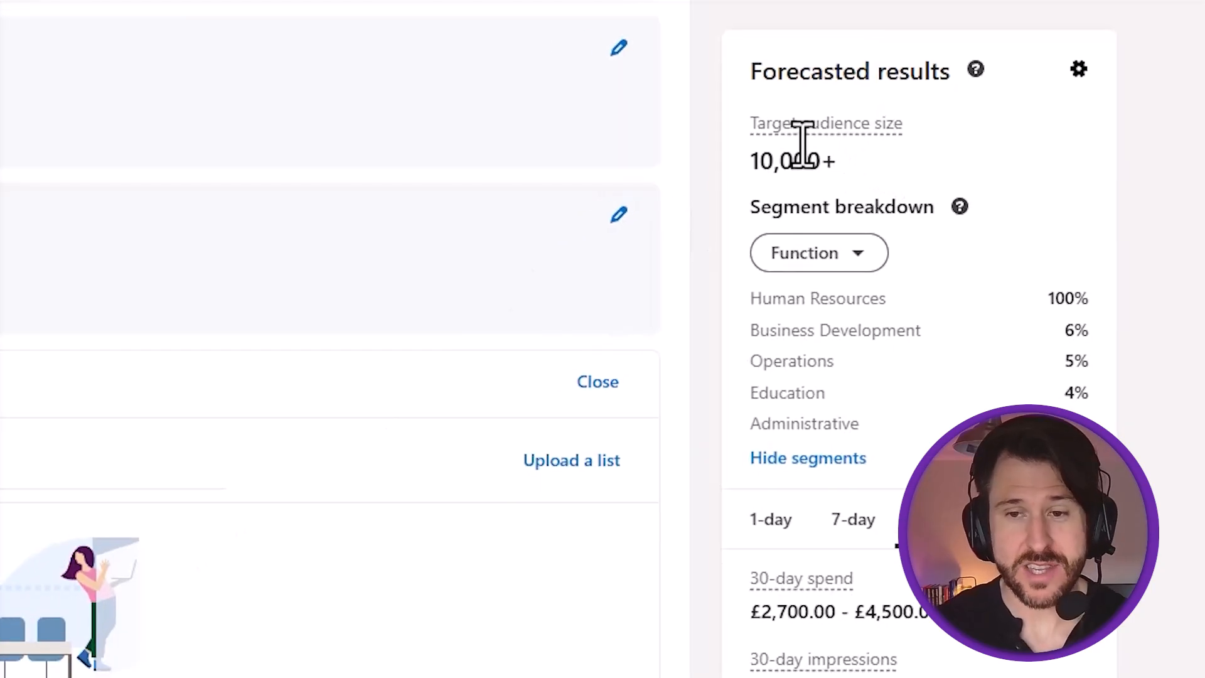
left_click(902, 151)
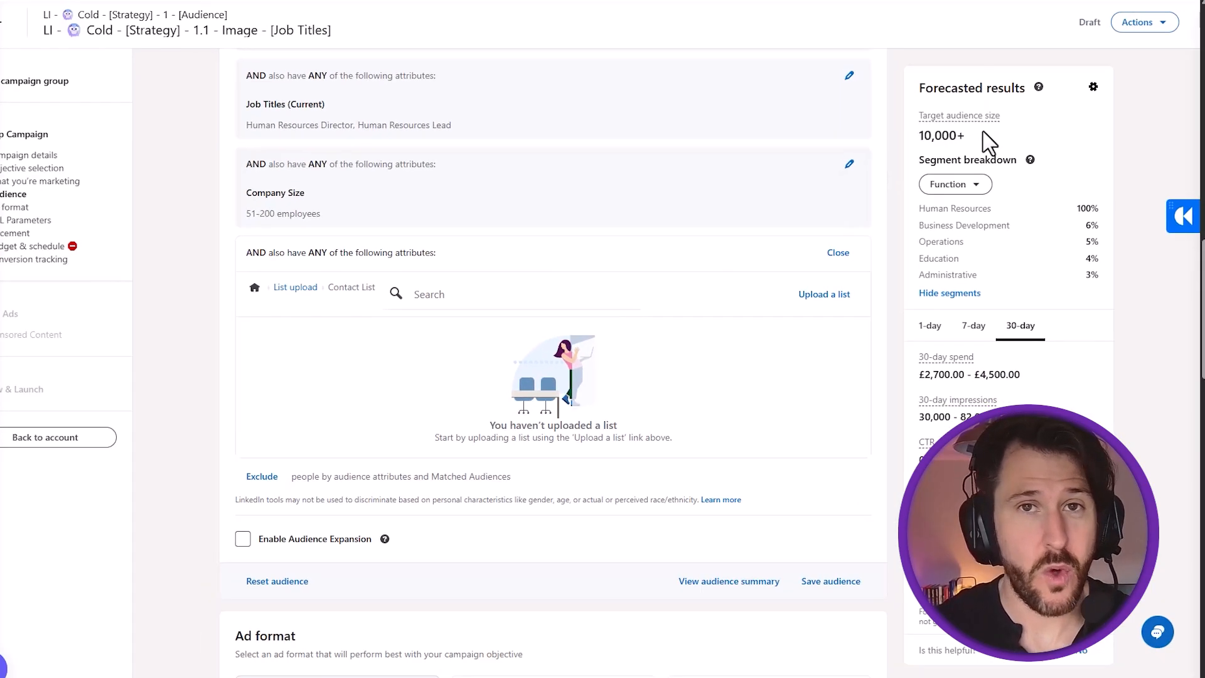
scroll(737, 87, "up", 2)
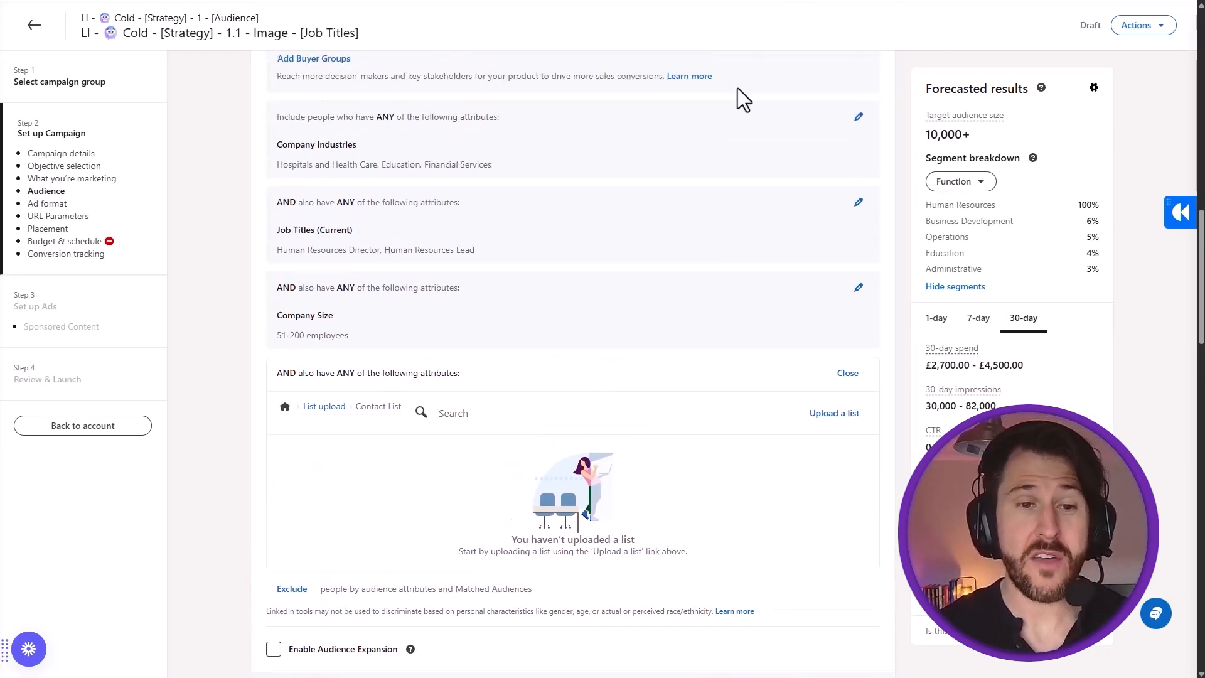